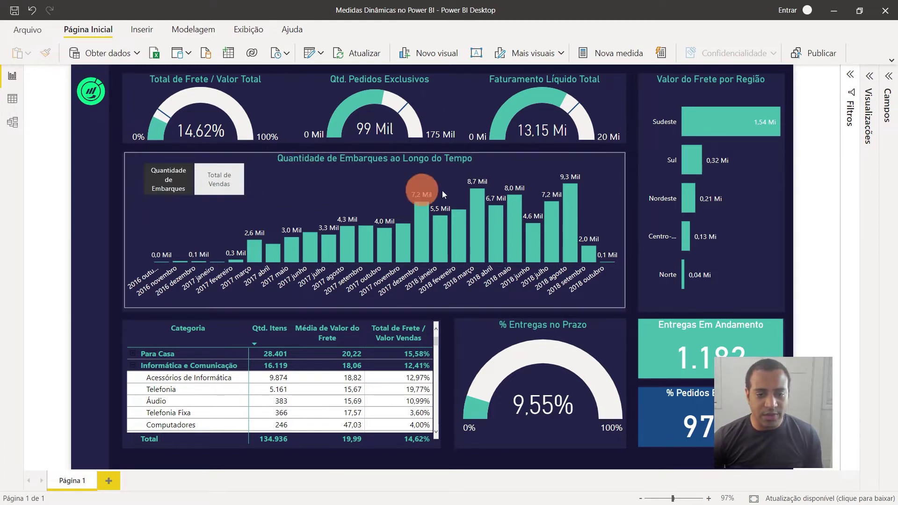
# Flip the measure slicer to Total de Vendas and back, then add a blank Página 2.
pyautogui.click(174, 188)
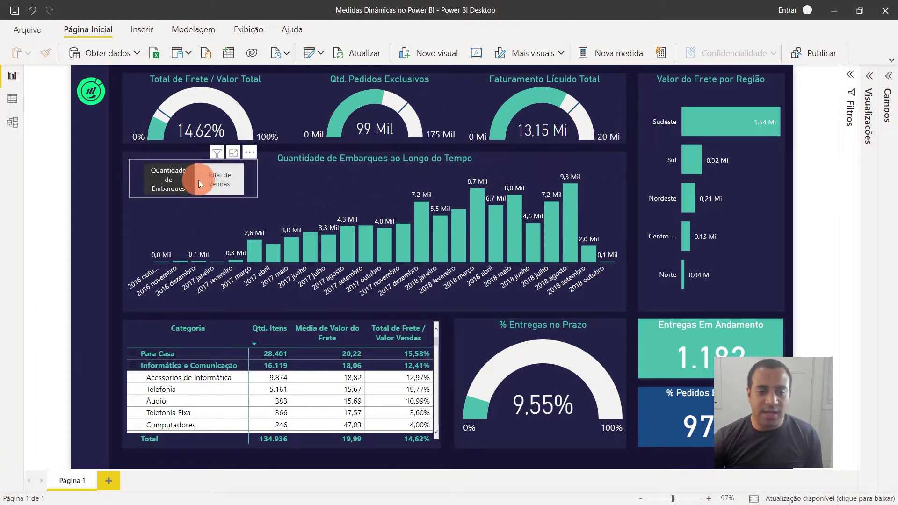
pyautogui.click(231, 179)
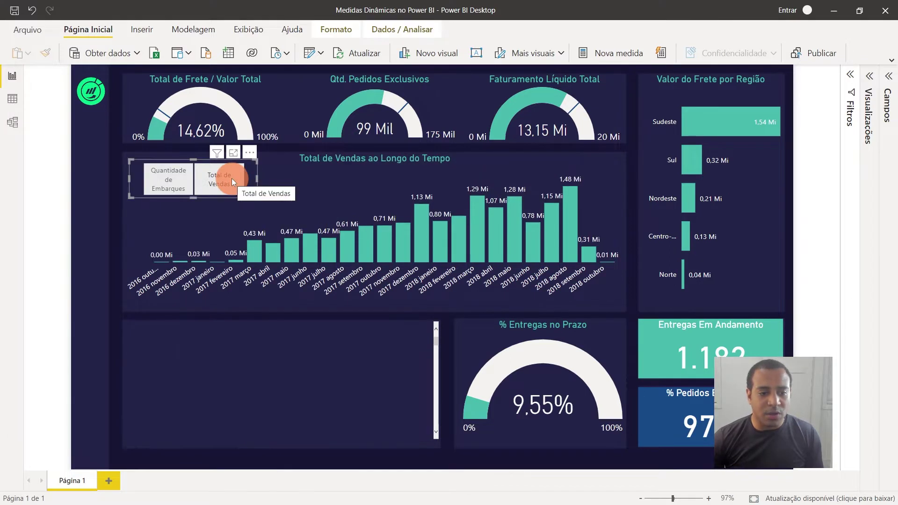
pyautogui.click(204, 242)
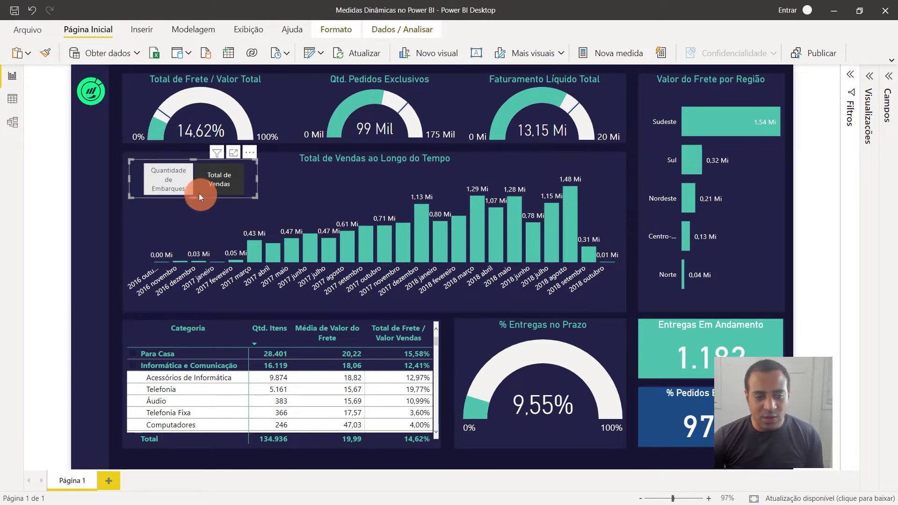
pyautogui.click(186, 190)
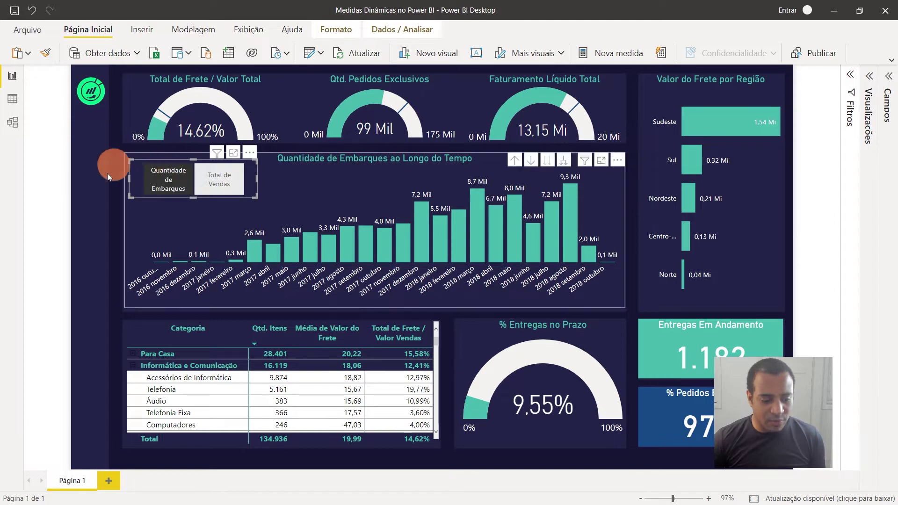
pyautogui.click(118, 479)
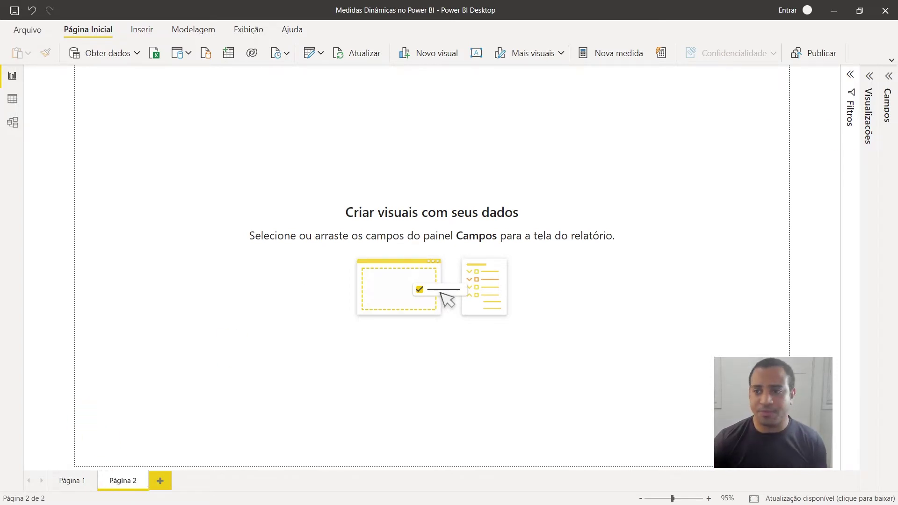
# Start an Inserir dados table named 'Medida Dinamica' and begin renaming its first column.
pyautogui.click(893, 61)
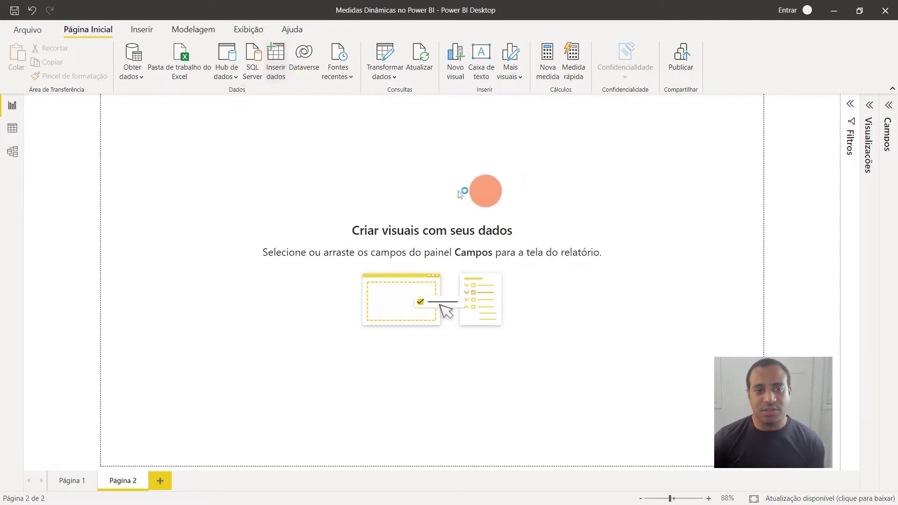
pyautogui.click(279, 66)
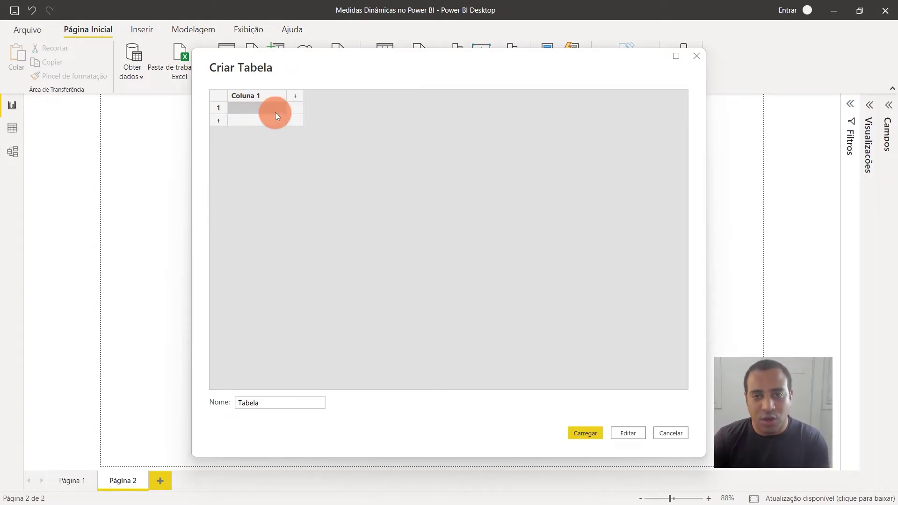
pyautogui.doubleClick(250, 404)
pyautogui.write('Medida D')
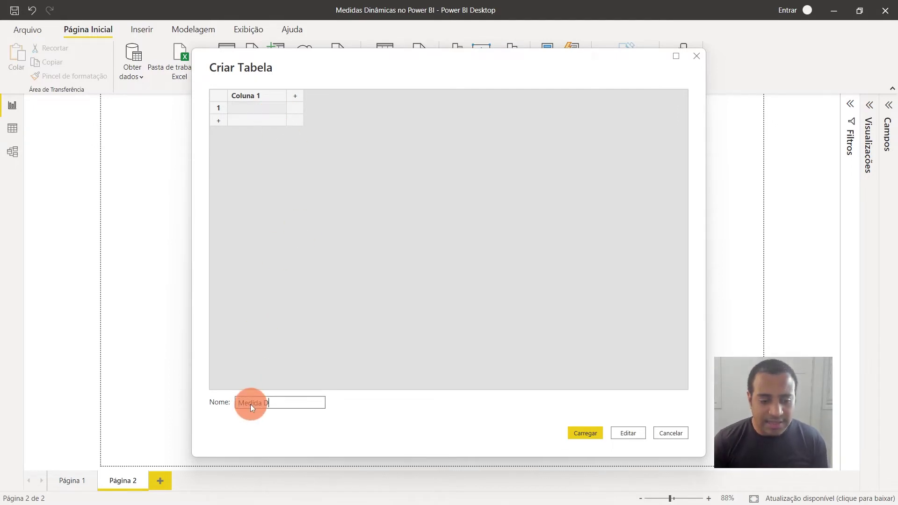
pyautogui.write('inam')
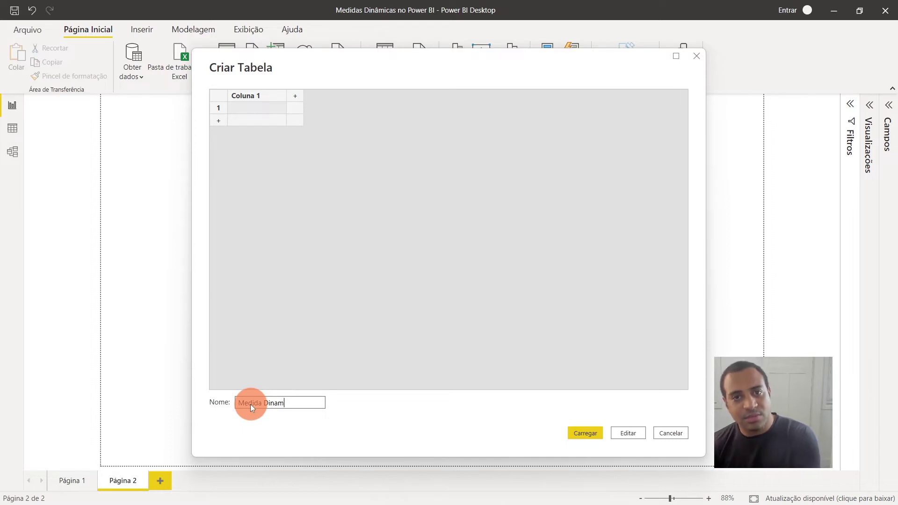
pyautogui.write('ica')
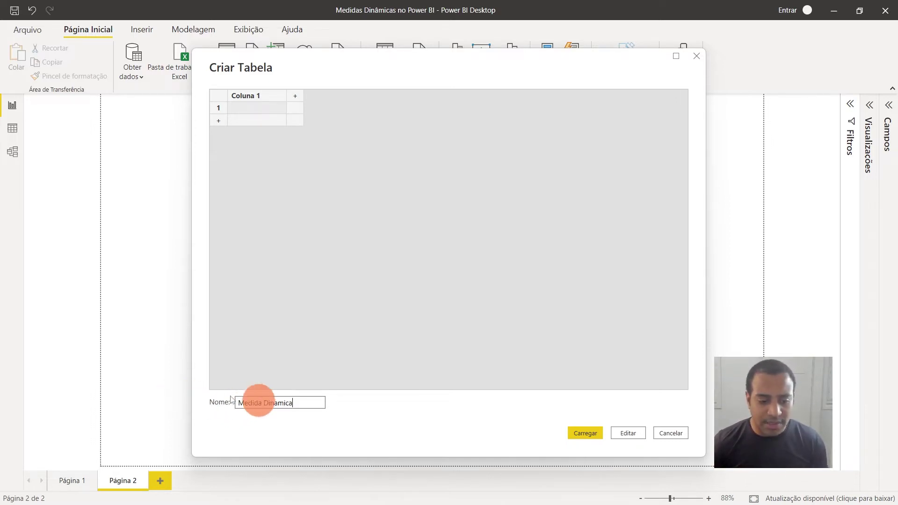
pyautogui.click(239, 95)
pyautogui.write('Medida')
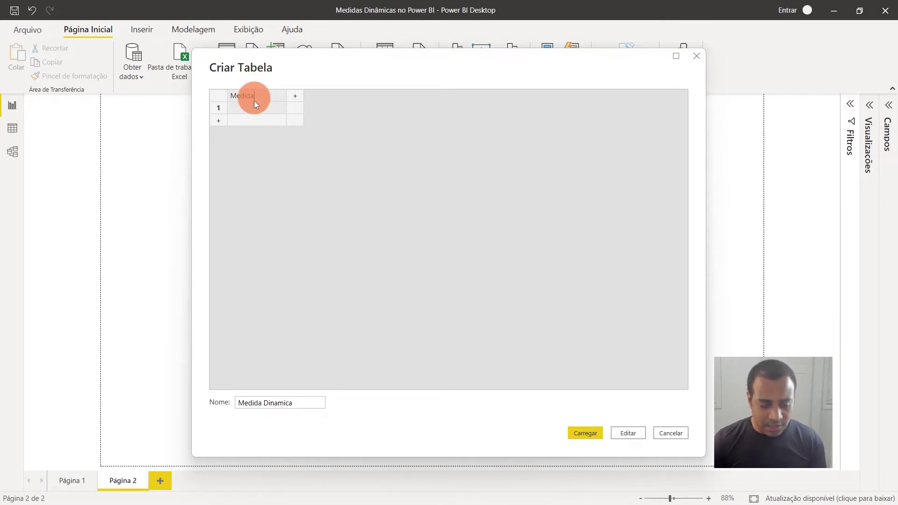
# Enter 'Quantidade de Embarques' and 'Total Vendas' as Medida rows and load the table.
pyautogui.click(254, 110)
pyautogui.write('Qu')
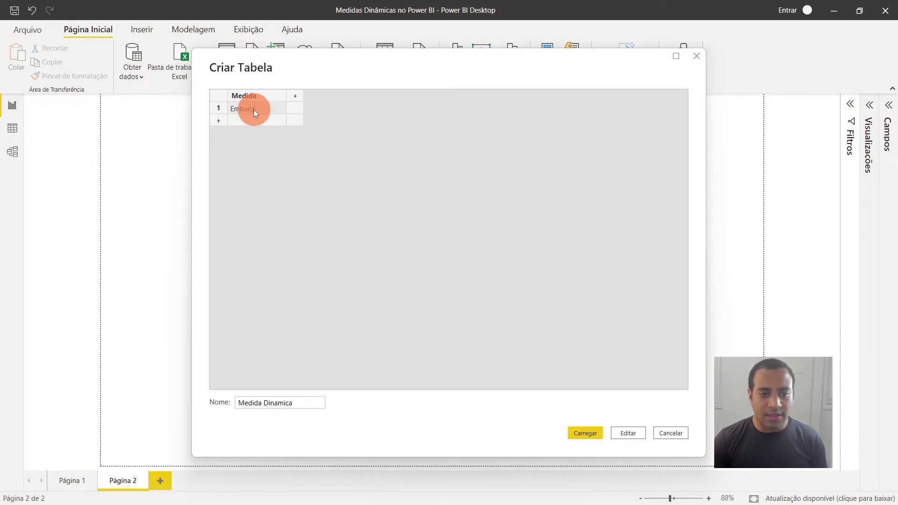
pyautogui.press('Return')
pyautogui.write('Total Vendas')
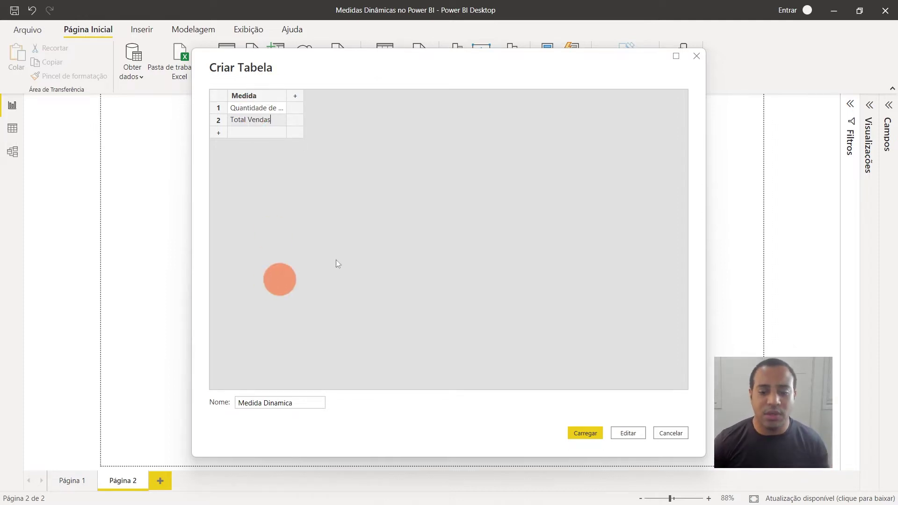
pyautogui.click(592, 434)
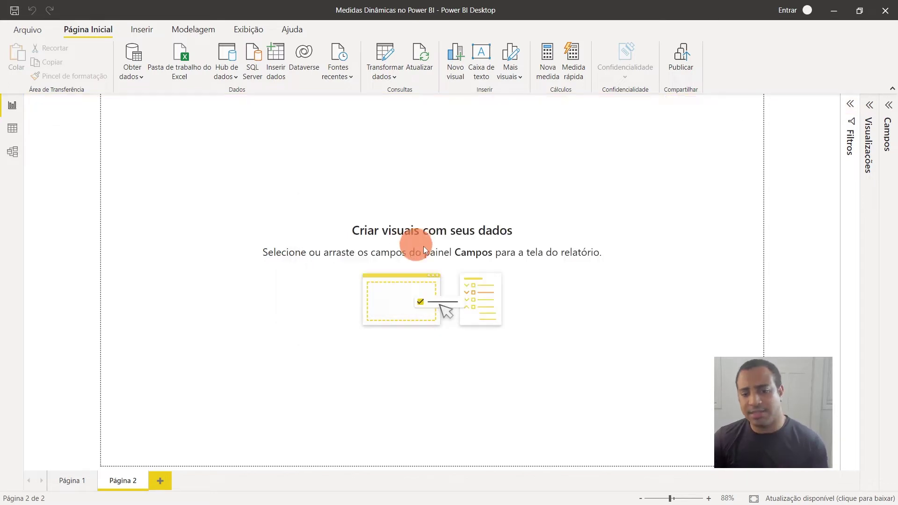
# Expand the Campos pane and the Medida Dinamica table, then show the Visualizações pane.
pyautogui.click(889, 109)
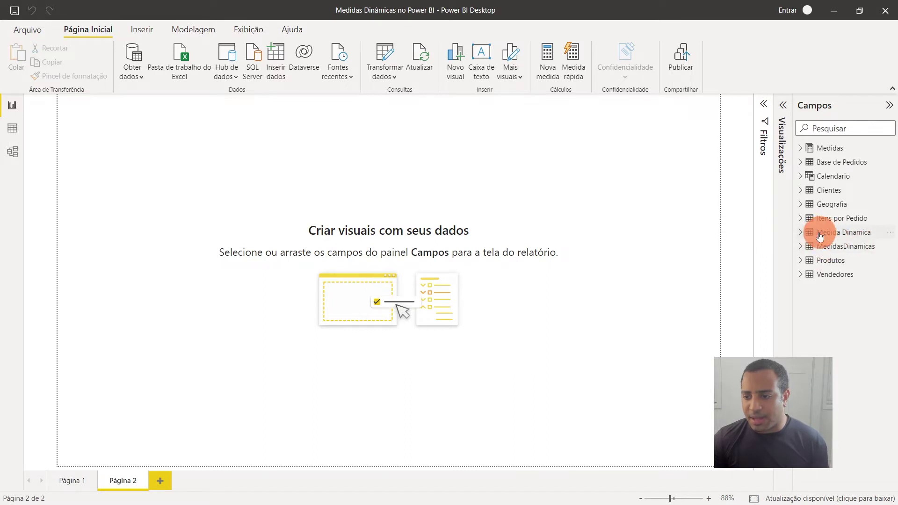
pyautogui.click(801, 232)
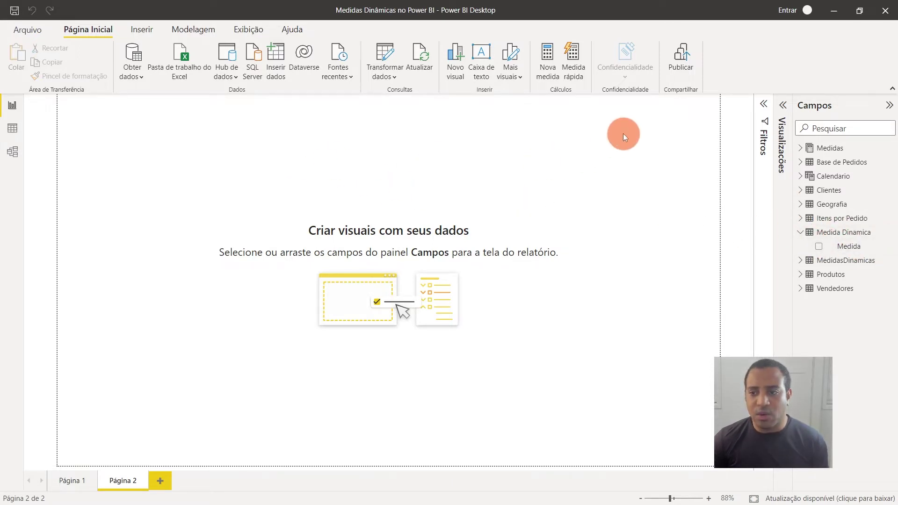
pyautogui.click(783, 105)
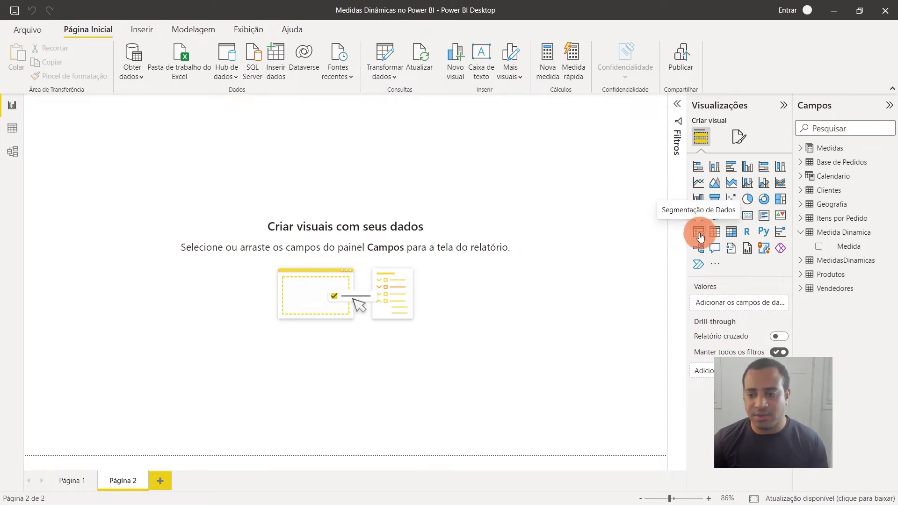
# Add a slicer bound to the Medida field and move it to the page's top-left.
pyautogui.moveTo(700, 236); pyautogui.dragTo(211, 152)
pyautogui.moveTo(841, 247); pyautogui.dragTo(735, 299)
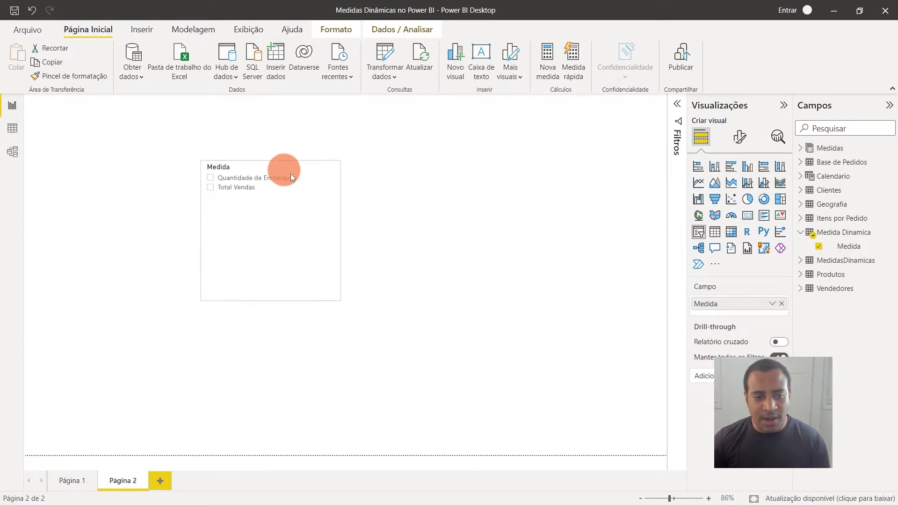
pyautogui.moveTo(279, 174); pyautogui.dragTo(332, 152)
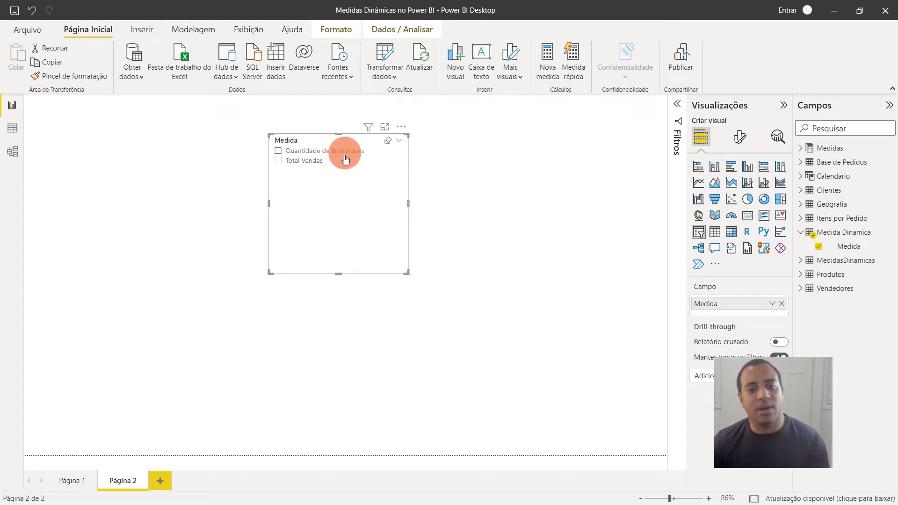
pyautogui.moveTo(298, 145); pyautogui.dragTo(157, 139)
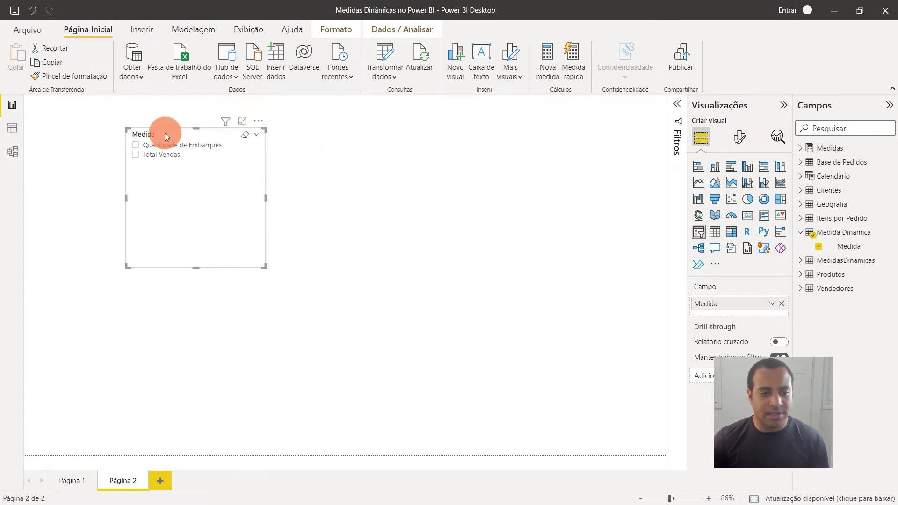
# Set the slicer type to Suspenso, glance at Página 1, and return to Página 2.
pyautogui.click(255, 140)
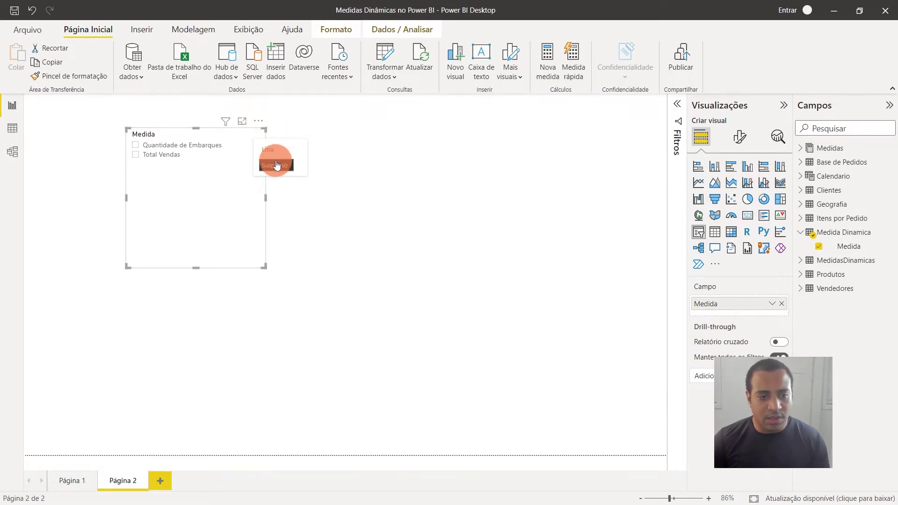
pyautogui.click(200, 150)
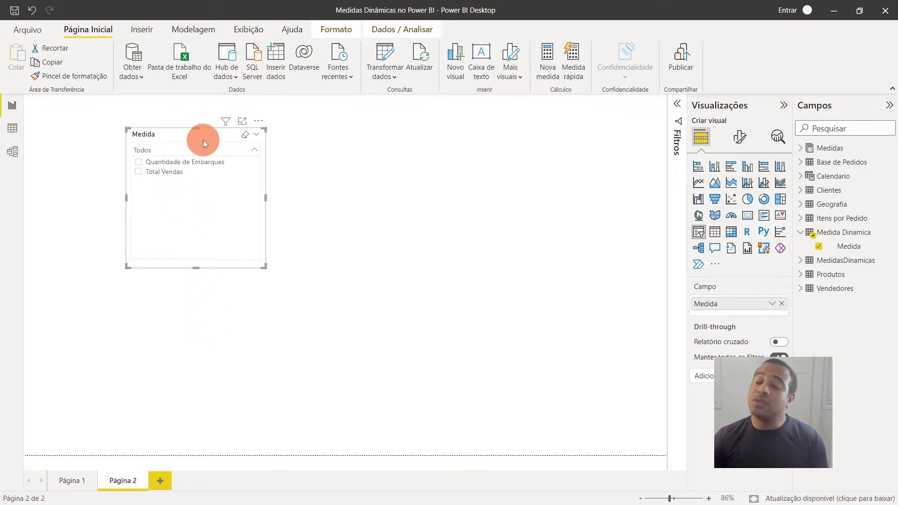
pyautogui.click(226, 247)
pyautogui.click(70, 476)
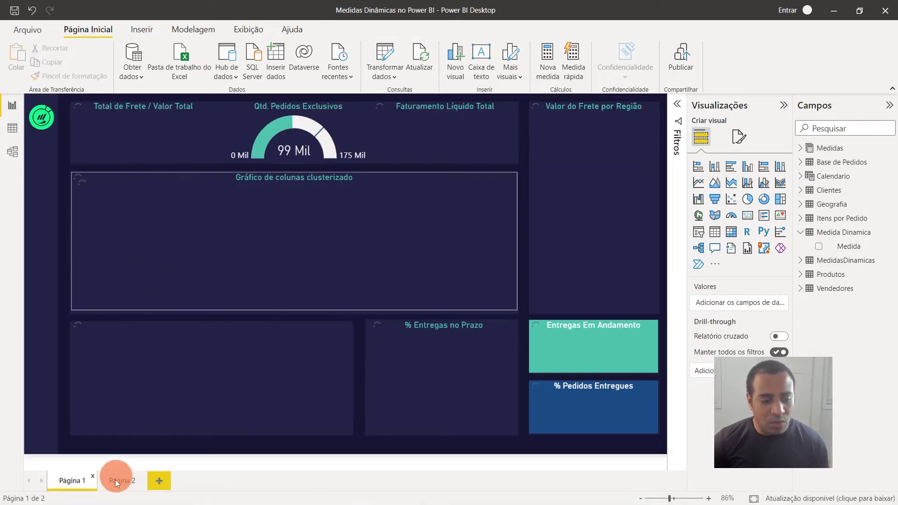
pyautogui.click(120, 478)
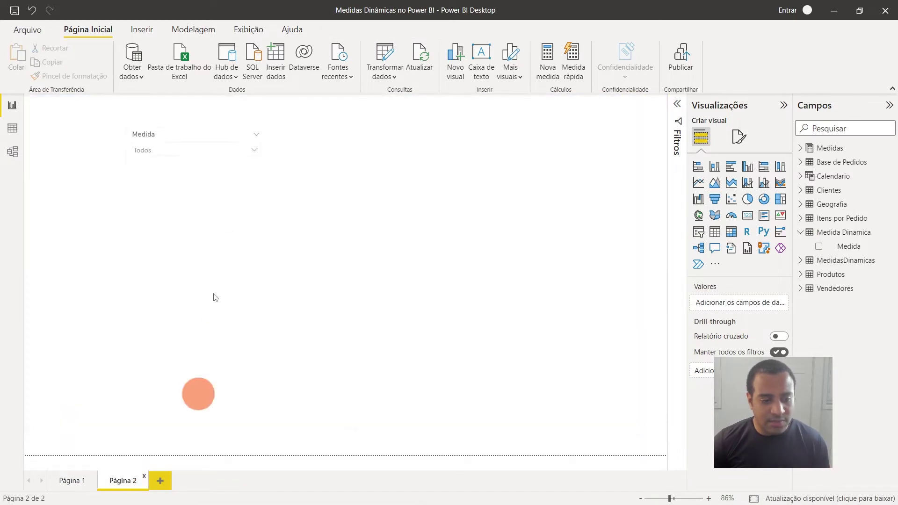
# Return the slicer to Lista, set Horizontal orientation, and reshape it into a wide strip top-left.
pyautogui.click(255, 133)
pyautogui.click(255, 149)
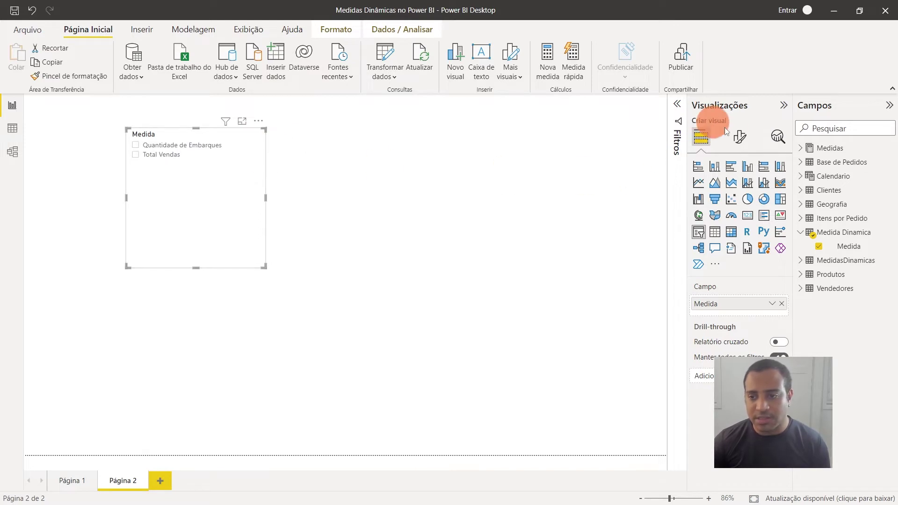
pyautogui.click(746, 140)
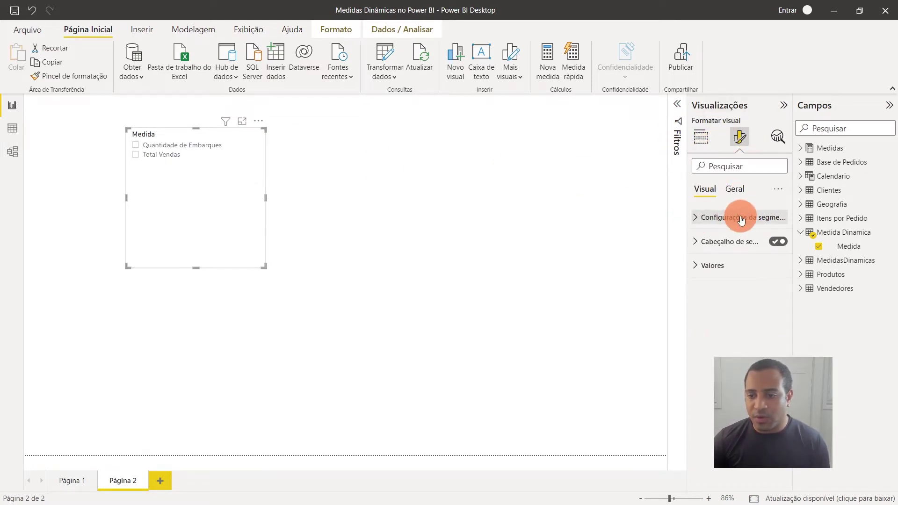
pyautogui.click(742, 218)
pyautogui.click(733, 272)
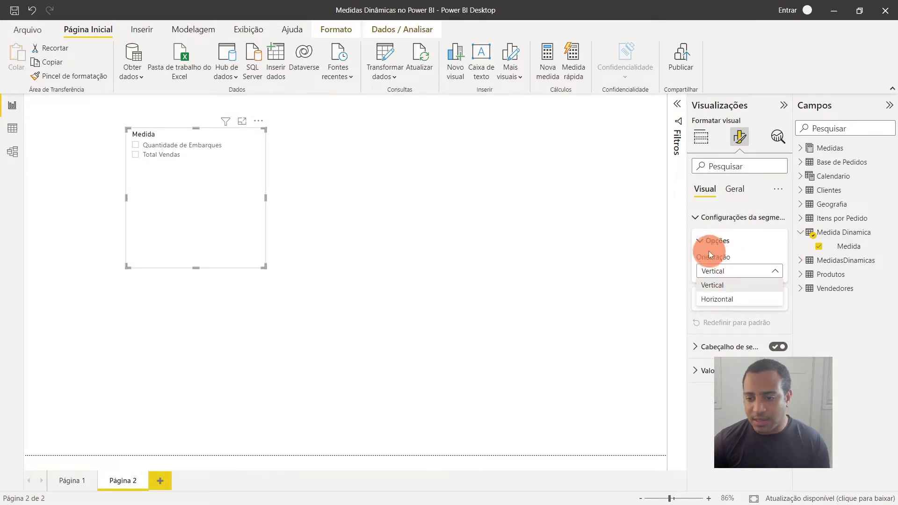
pyautogui.click(729, 302)
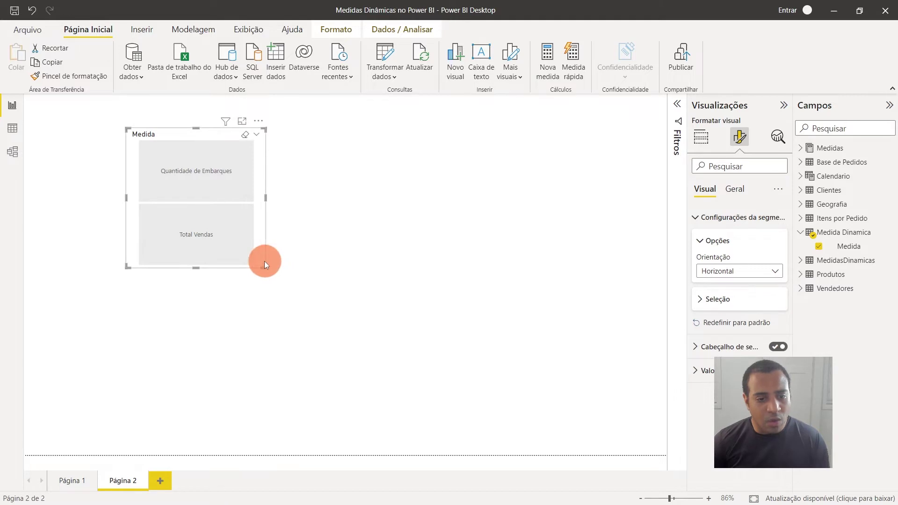
pyautogui.moveTo(264, 265); pyautogui.dragTo(286, 179)
pyautogui.moveTo(234, 131); pyautogui.dragTo(221, 162)
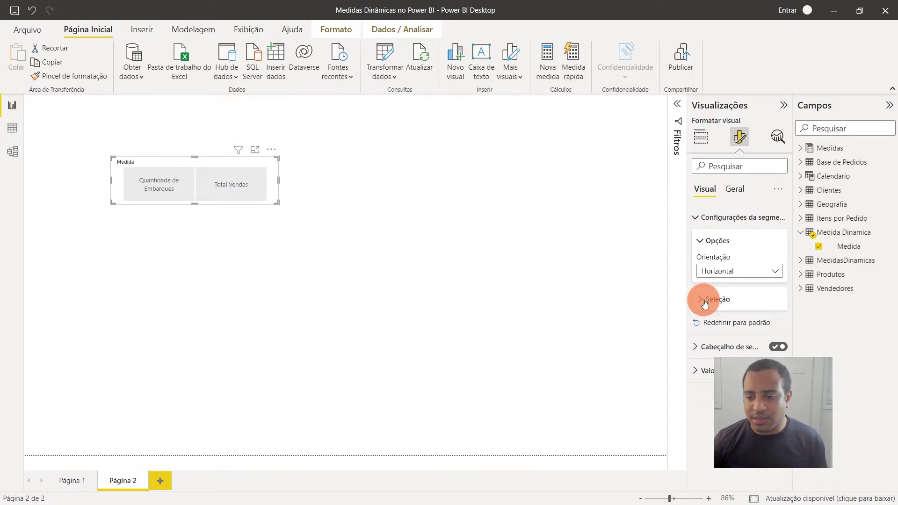
# Make the slicer single-select and test choosing Quantidade de Embarques and Total Vendas.
pyautogui.click(705, 303)
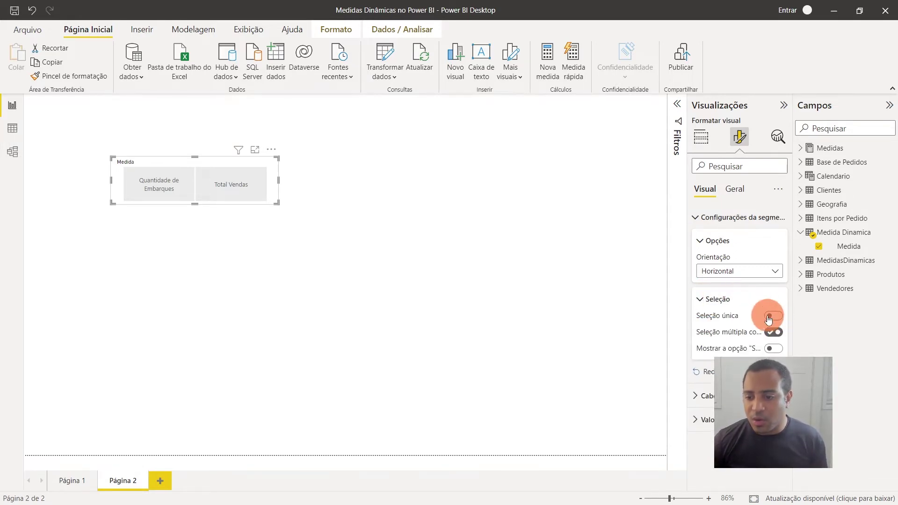
pyautogui.click(158, 185)
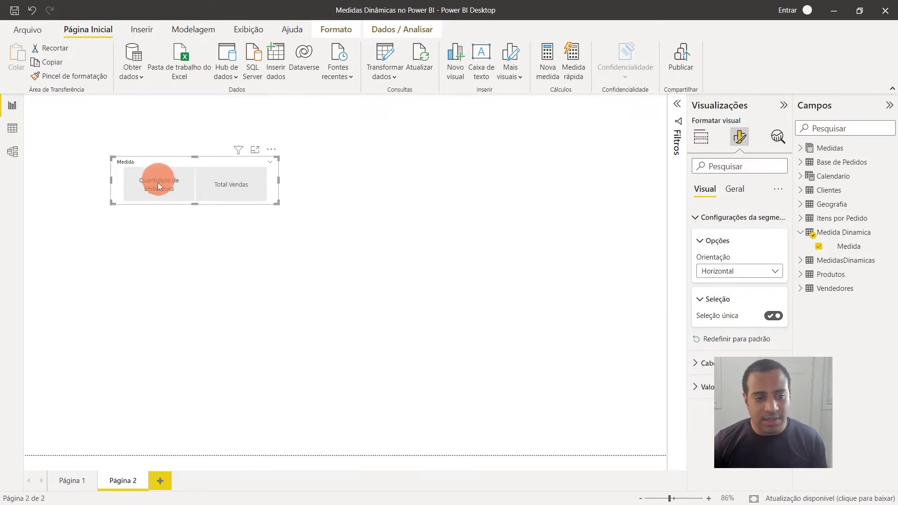
pyautogui.click(171, 192)
pyautogui.click(173, 194)
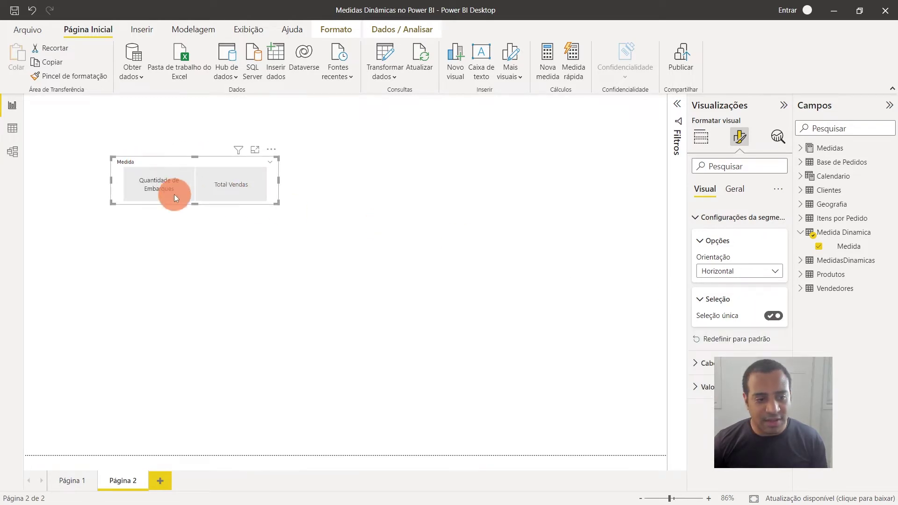
pyautogui.click(239, 186)
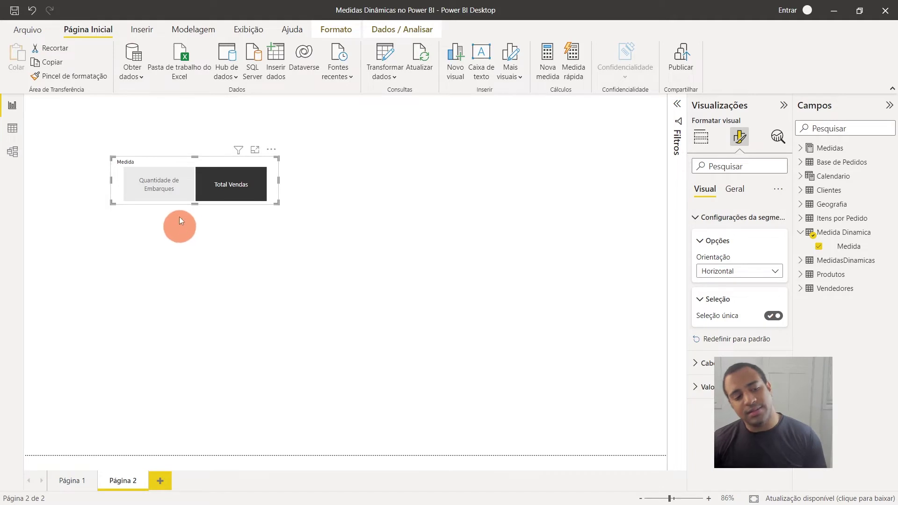
pyautogui.click(164, 187)
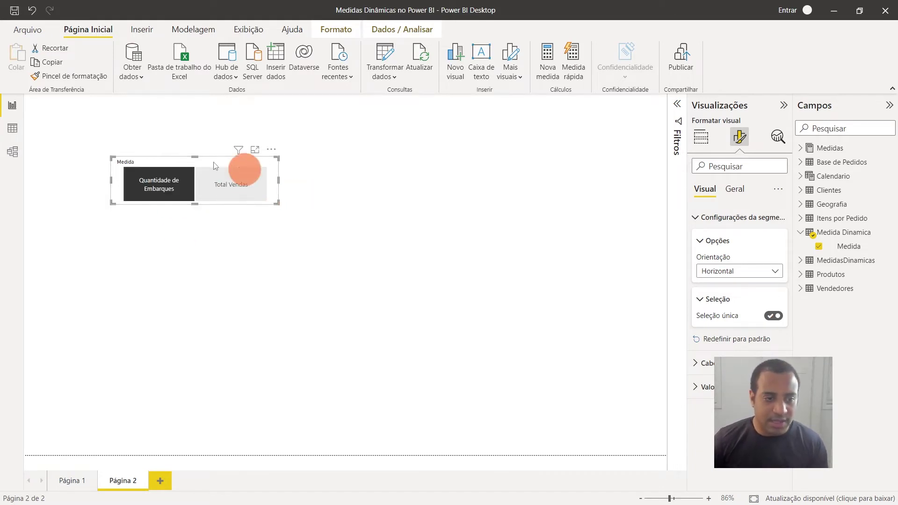
pyautogui.click(254, 183)
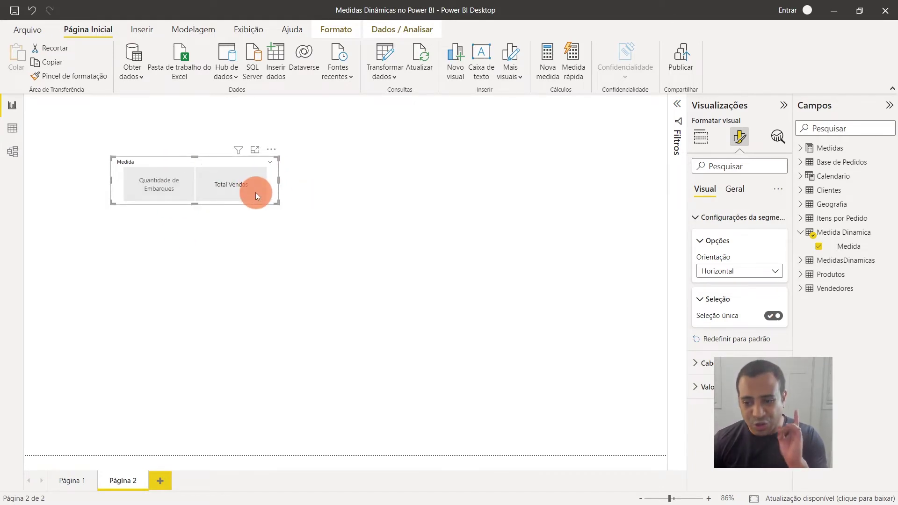
pyautogui.click(264, 177)
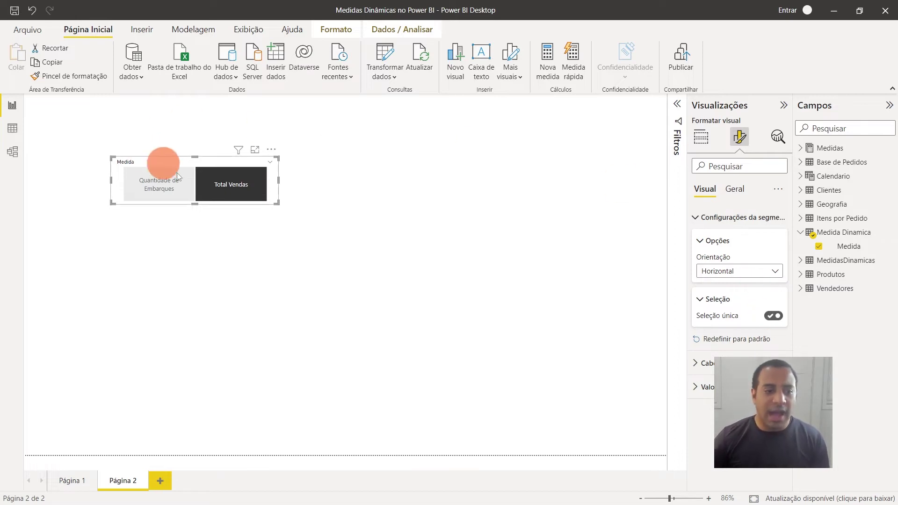
pyautogui.moveTo(183, 162); pyautogui.dragTo(219, 184)
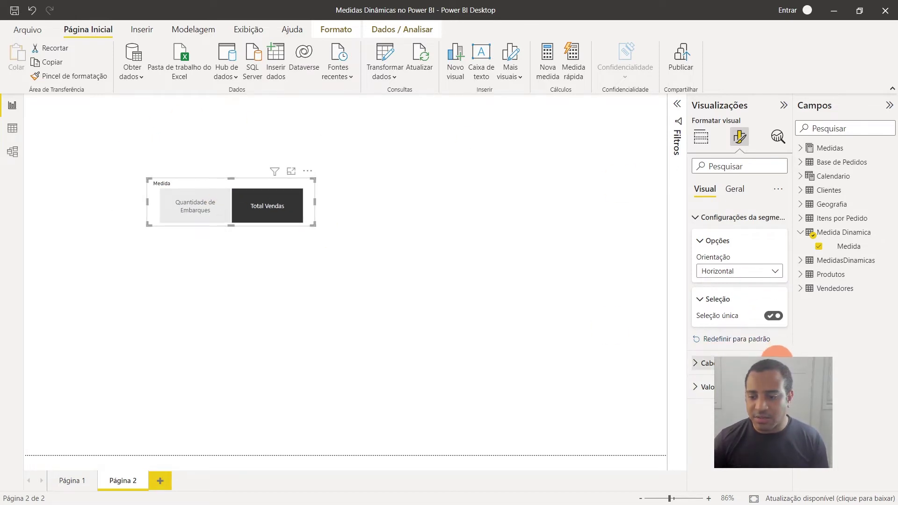
# Turn off the slicer's Medida header and recheck both measure choices.
pyautogui.click(775, 363)
pyautogui.click(260, 200)
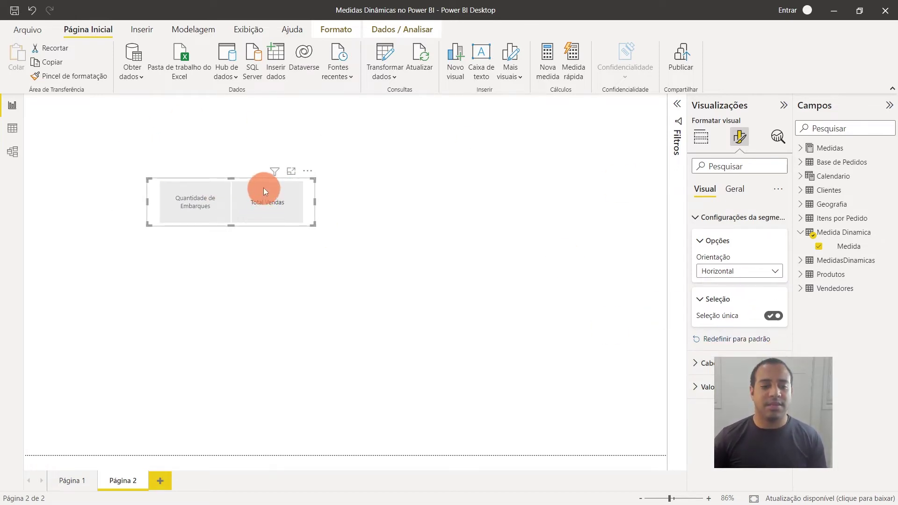
pyautogui.moveTo(262, 183); pyautogui.dragTo(214, 163)
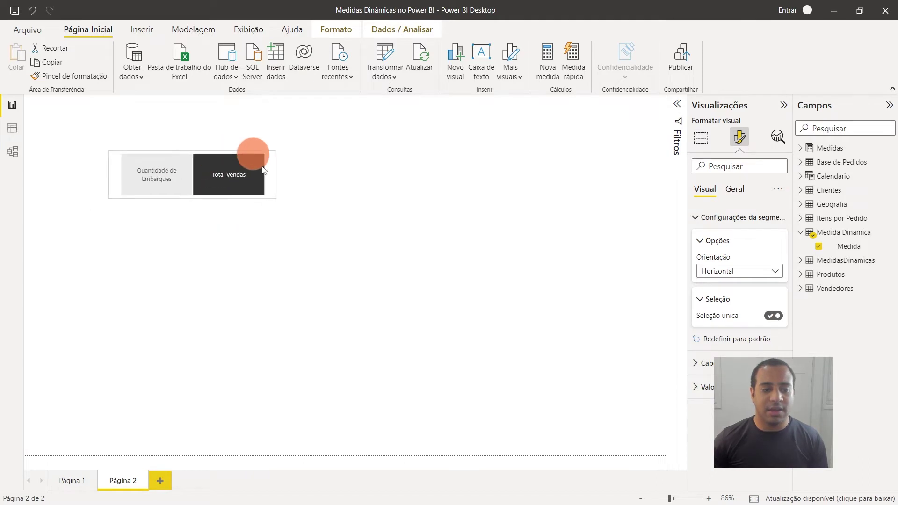
pyautogui.click(160, 183)
pyautogui.click(224, 186)
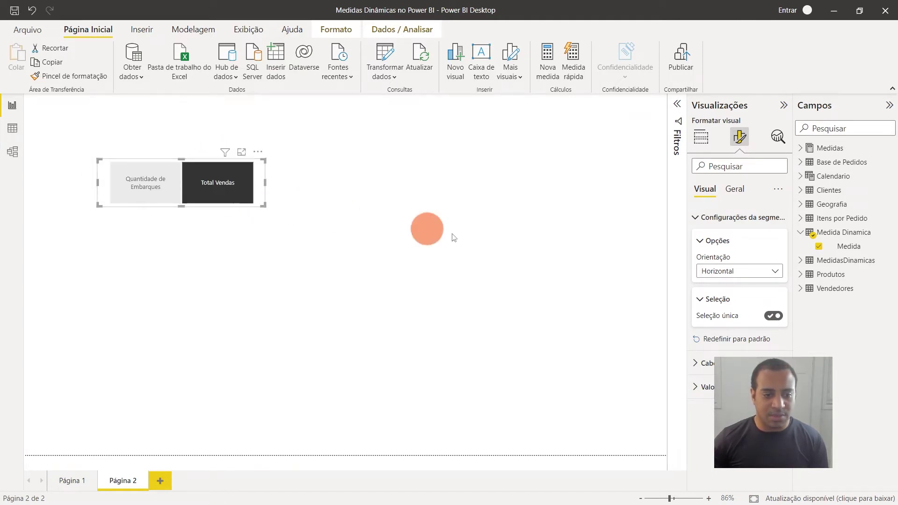
# Add an empty clustered column chart to the page.
pyautogui.click(464, 235)
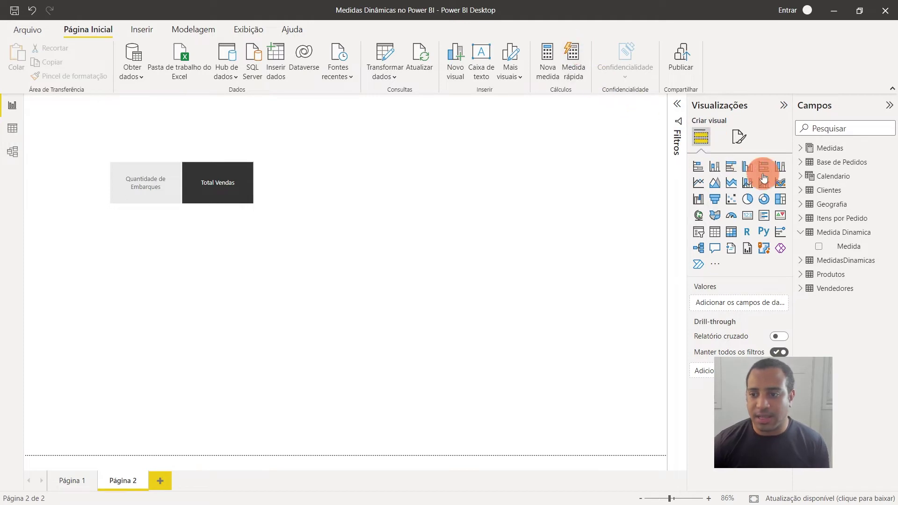
pyautogui.click(747, 167)
pyautogui.moveTo(262, 280); pyautogui.dragTo(566, 280)
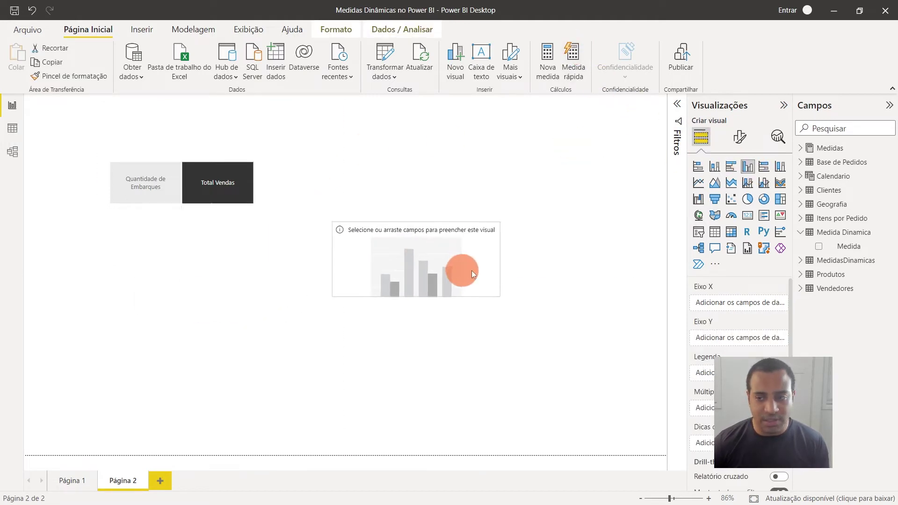
# Move and enlarge the column chart below the slicer and put Calendario's Date on its X axis.
pyautogui.moveTo(503, 252)
pyautogui.mouseDown()
pyautogui.moveTo(295, 256)
pyautogui.moveTo(294, 276)
pyautogui.moveTo(535, 343)
pyautogui.mouseUp()
pyautogui.moveTo(389, 273); pyautogui.dragTo(347, 283)
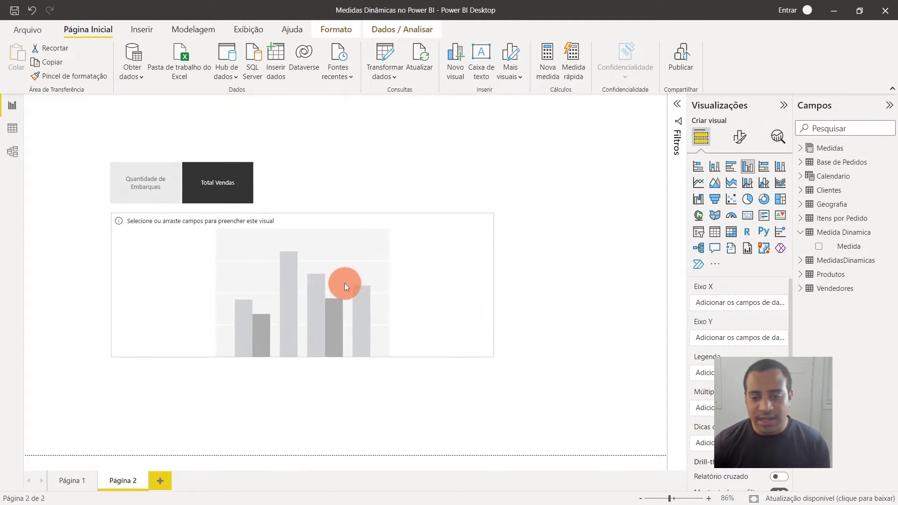
pyautogui.click(807, 177)
pyautogui.moveTo(844, 204); pyautogui.dragTo(746, 303)
pyautogui.click(396, 145)
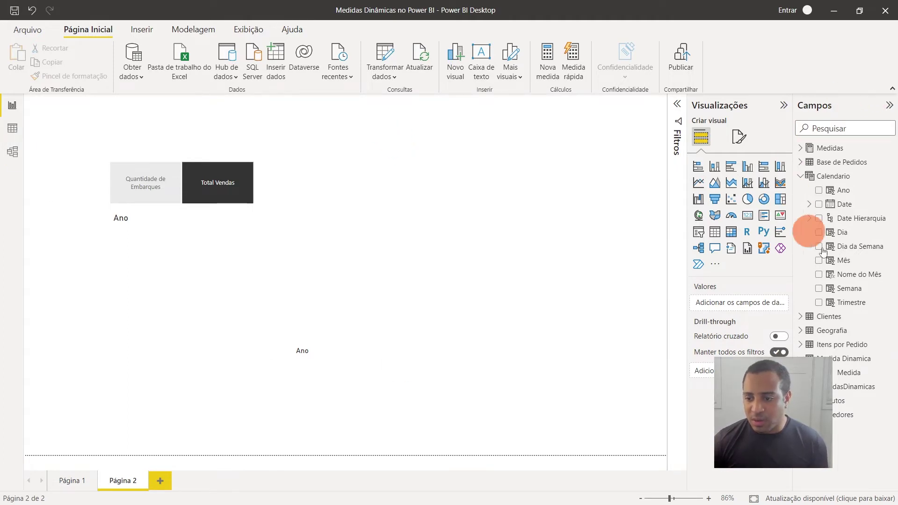
pyautogui.moveTo(842, 345)
pyautogui.click(801, 357)
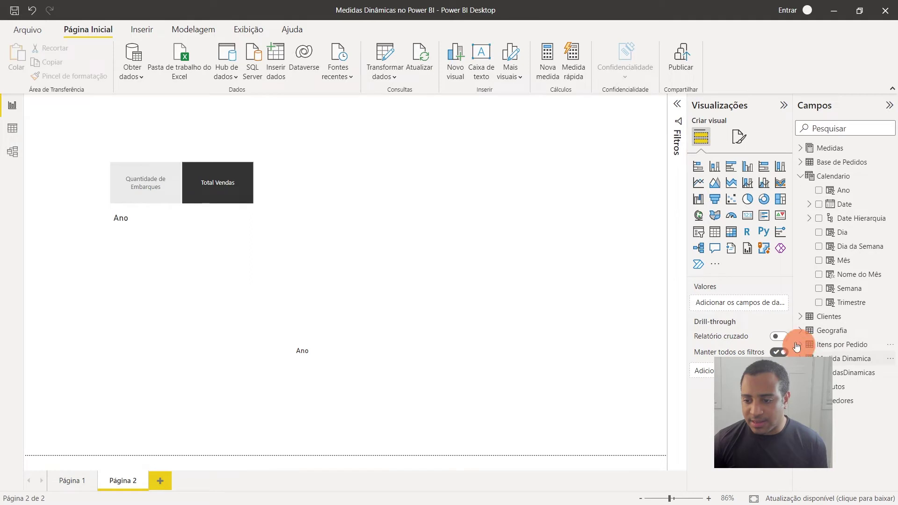
pyautogui.click(841, 347)
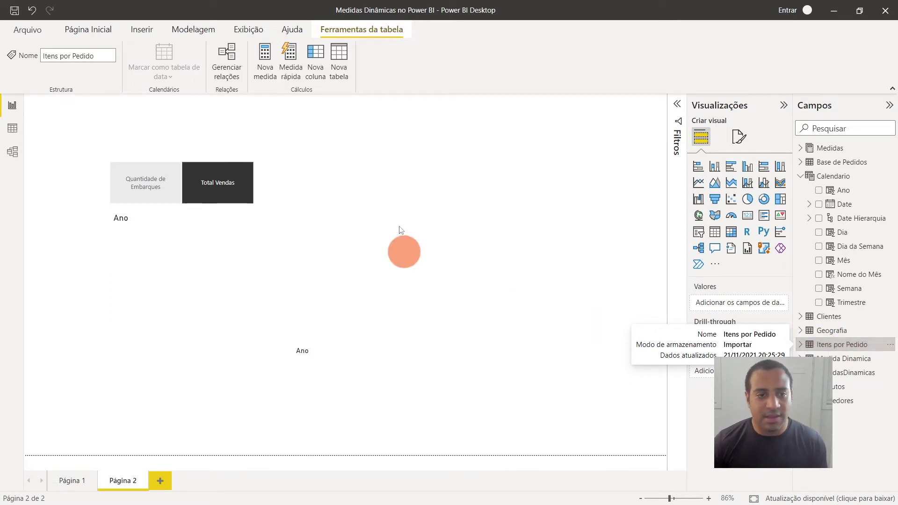
# Create measure Medida Selecionada = SELECTEDVALUE('Medida Dinamica'[Medida]) in Itens por Pedido.
pyautogui.click(265, 65)
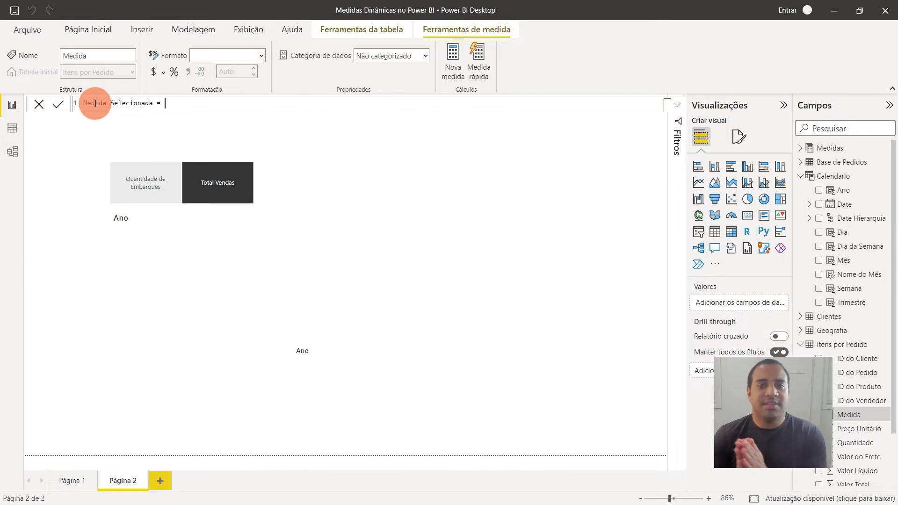
pyautogui.moveTo(145, 182)
pyautogui.write('Medida Selecionada =')
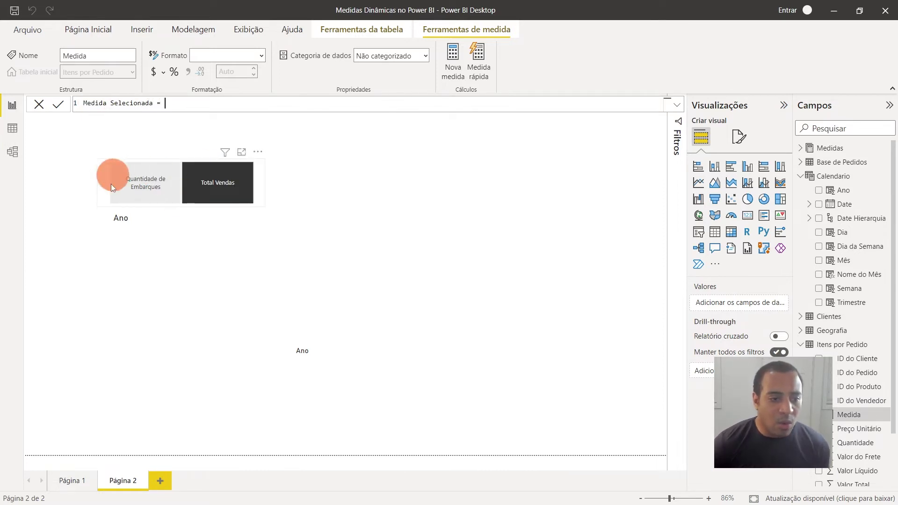
pyautogui.click(194, 190)
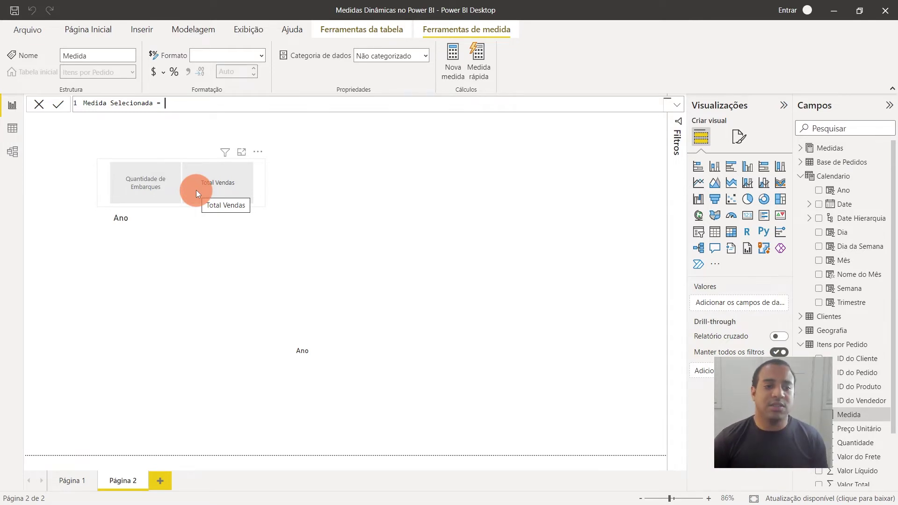
pyautogui.write('sele')
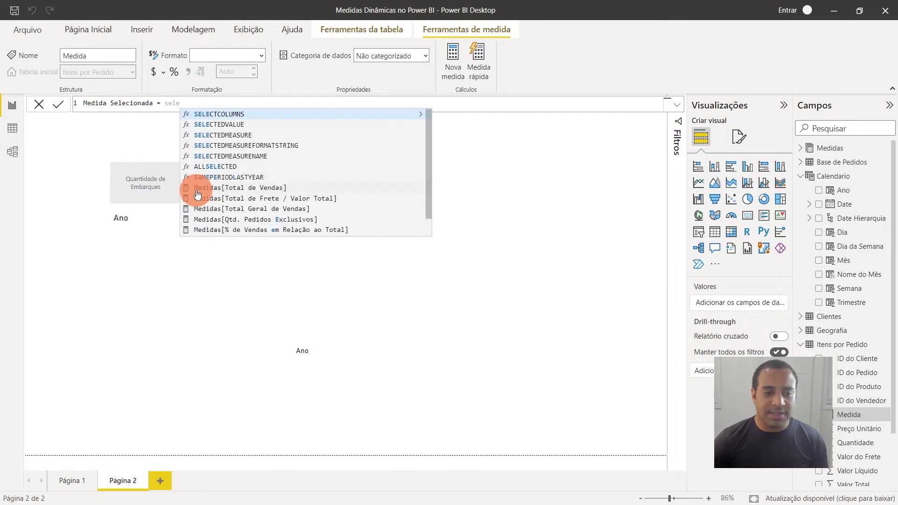
pyautogui.click(218, 124)
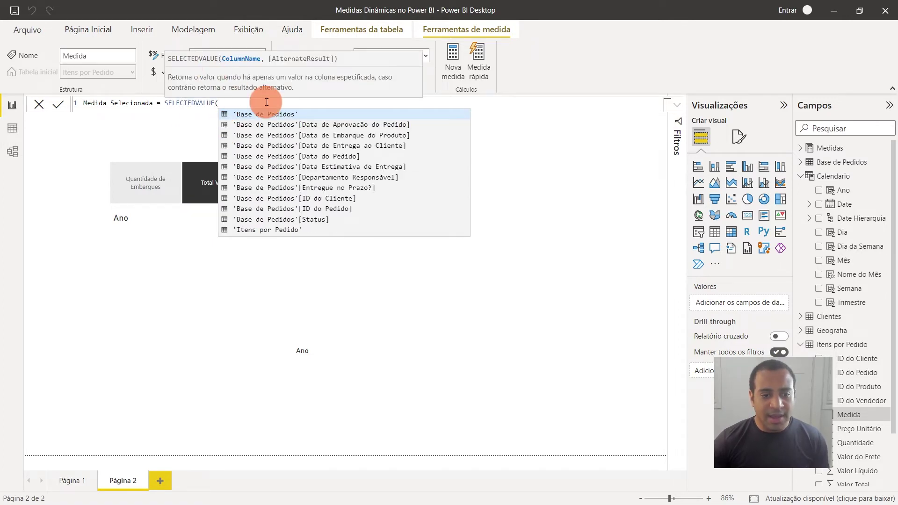
pyautogui.write('medi')
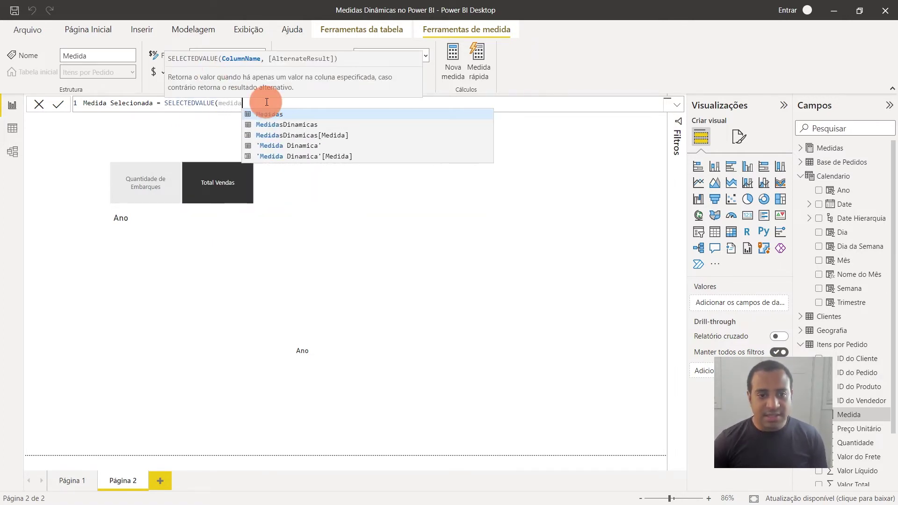
pyautogui.write('da')
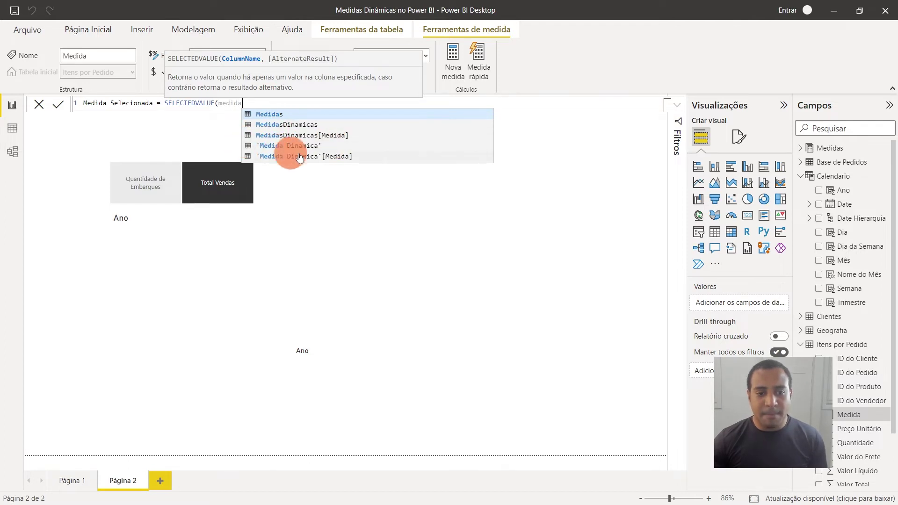
pyautogui.click(305, 156)
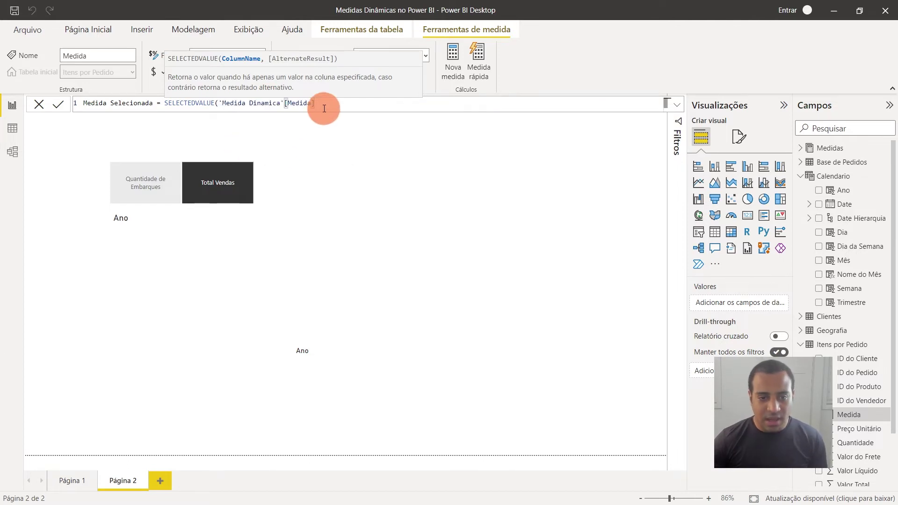
pyautogui.write(')')
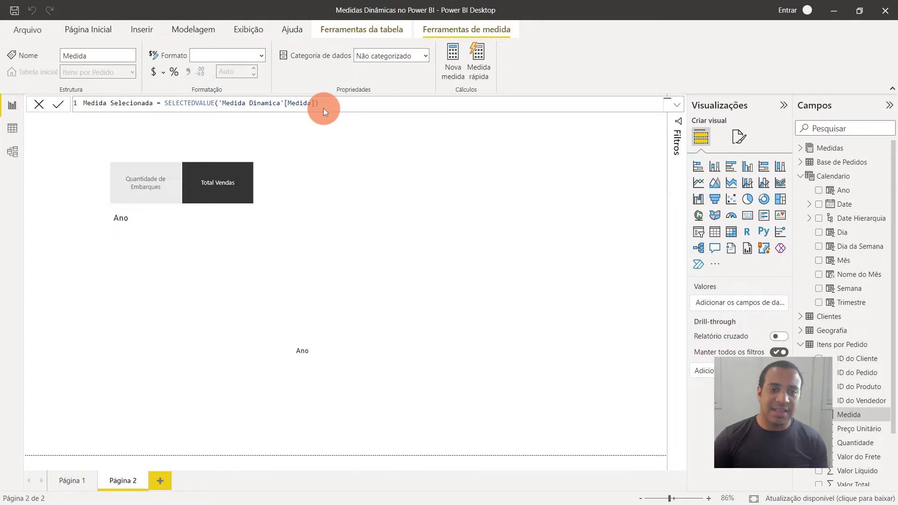
pyautogui.press('Return')
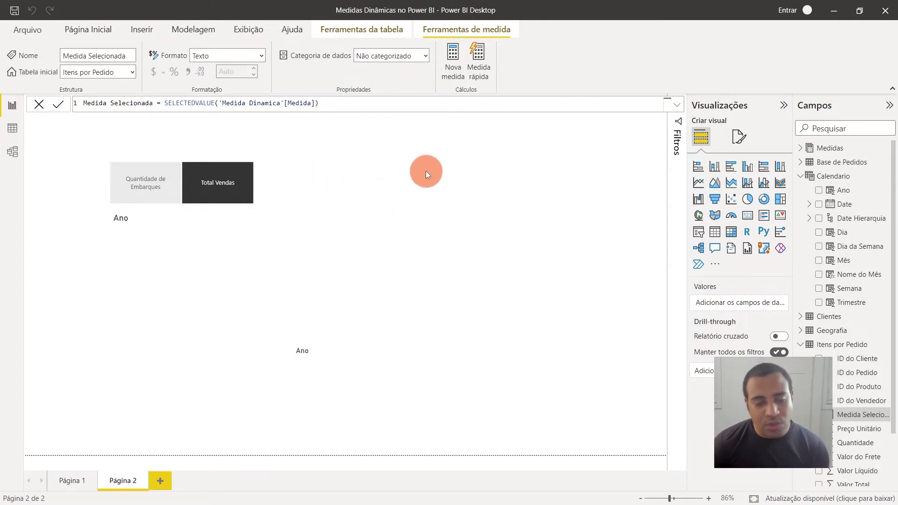
pyautogui.click(425, 170)
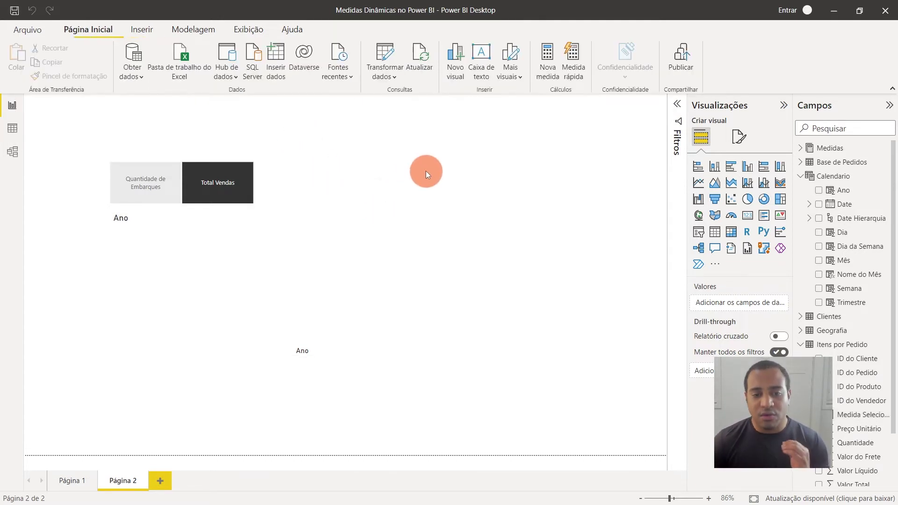
# Add a card at the top of the page showing Medida Selecionada.
pyautogui.click(747, 215)
pyautogui.moveTo(223, 408); pyautogui.dragTo(512, 152)
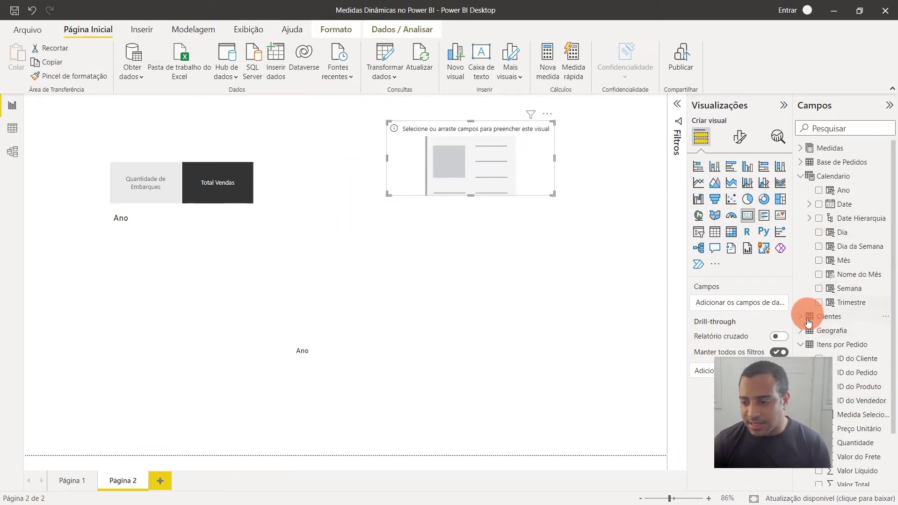
pyautogui.scroll(-2, 852, 391)
pyautogui.moveTo(858, 352); pyautogui.dragTo(761, 305)
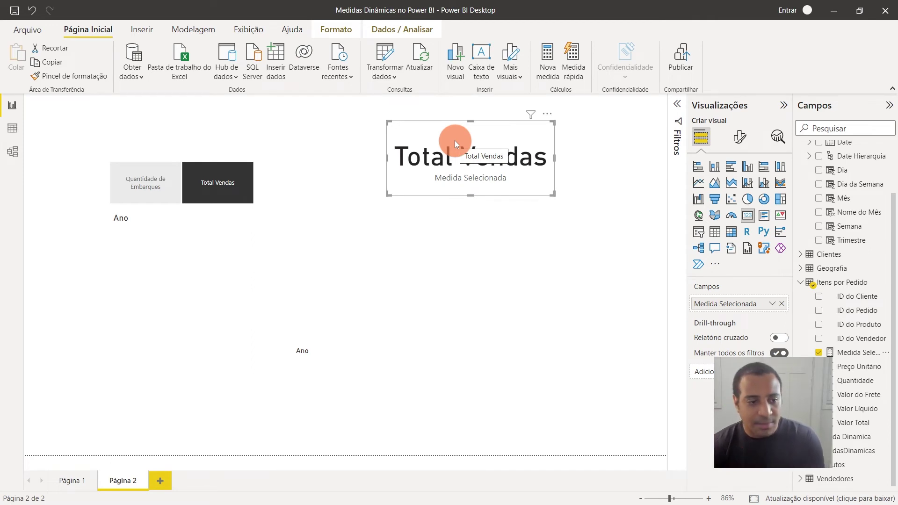
# Toggle the slicer between Quantidade de Embarques and Total Vendas to test the card.
pyautogui.click(187, 172)
pyautogui.click(187, 173)
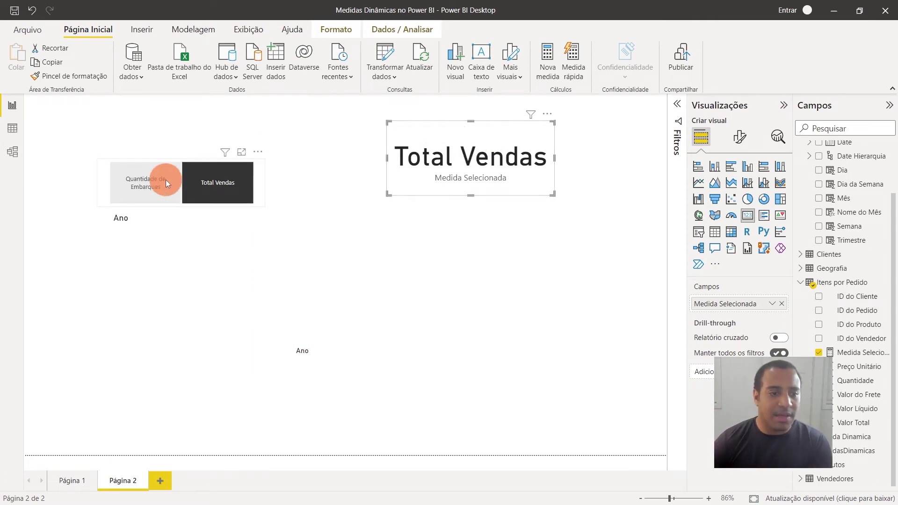
pyautogui.click(161, 177)
pyautogui.click(151, 176)
pyautogui.click(231, 182)
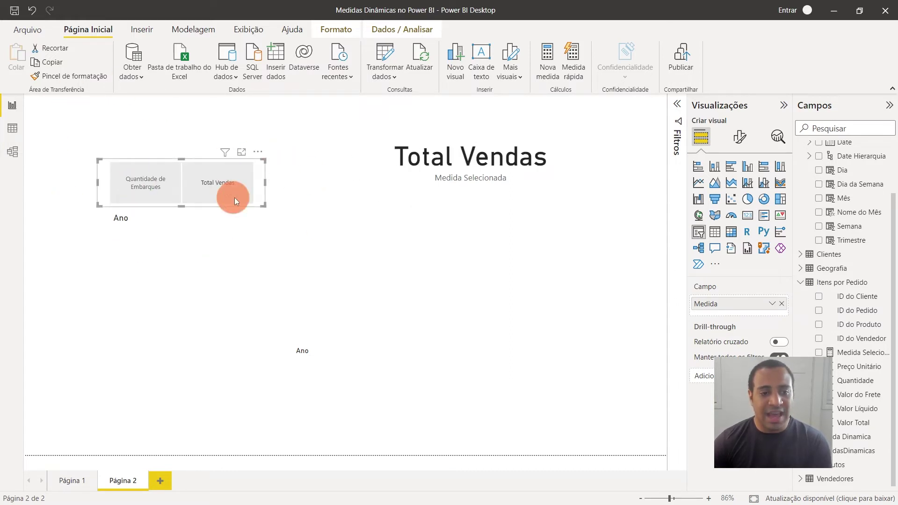
# Enlarge the card and switch the slicer to Quantidade de Embarques so the card shows it.
pyautogui.click(543, 182)
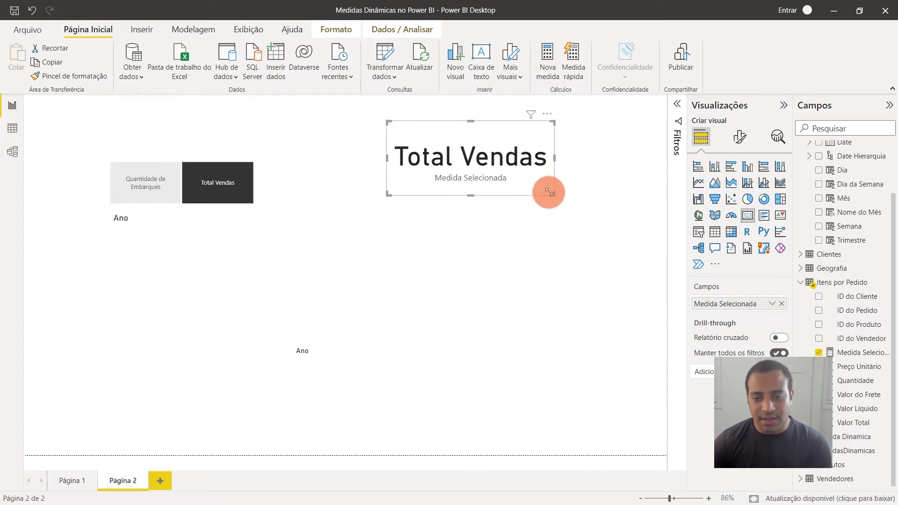
pyautogui.moveTo(554, 195); pyautogui.dragTo(638, 219)
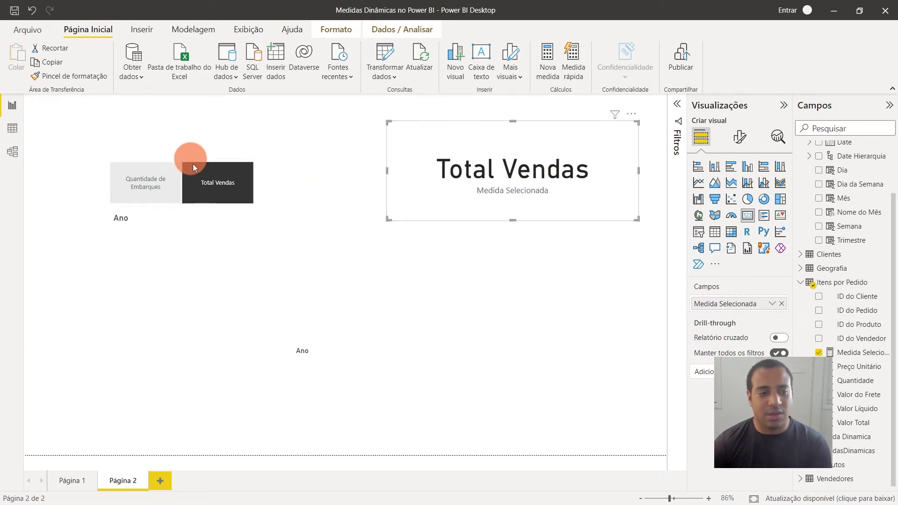
pyautogui.click(168, 187)
pyautogui.click(123, 183)
pyautogui.click(514, 172)
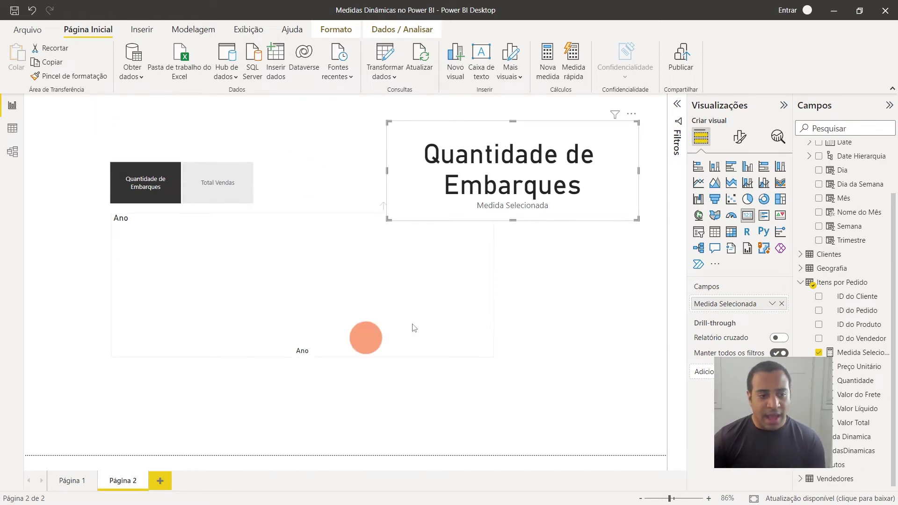
pyautogui.scroll(3, 859, 324)
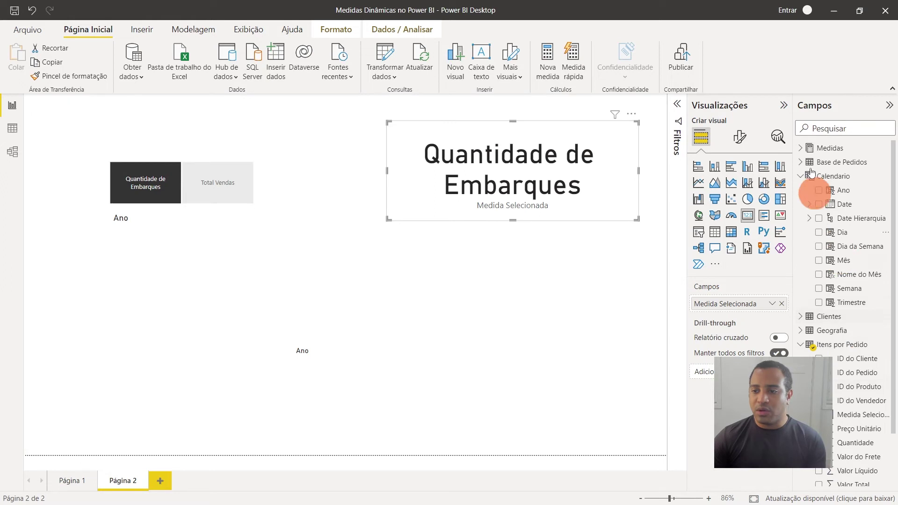
# Create a new measure in the Itens por Pedido table, keeping Quantidade de Embarques selected in the slicer.
pyautogui.click(142, 198)
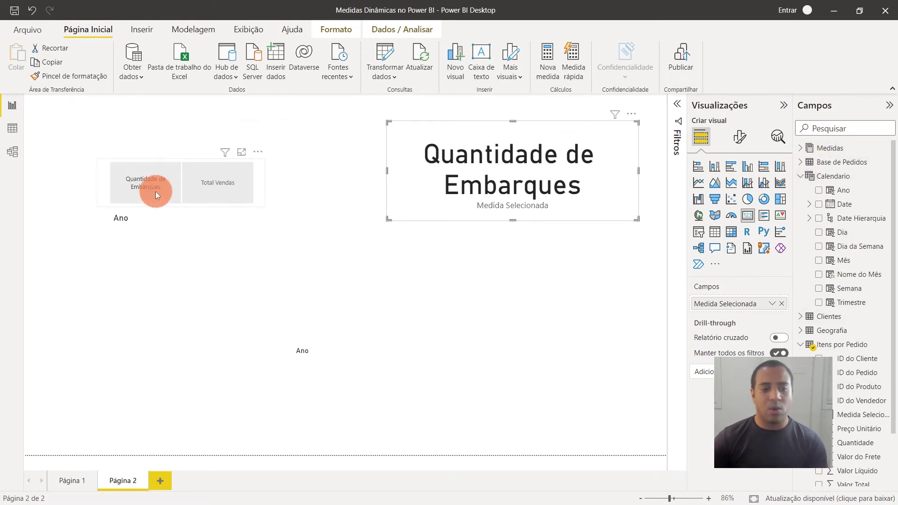
pyautogui.click(156, 189)
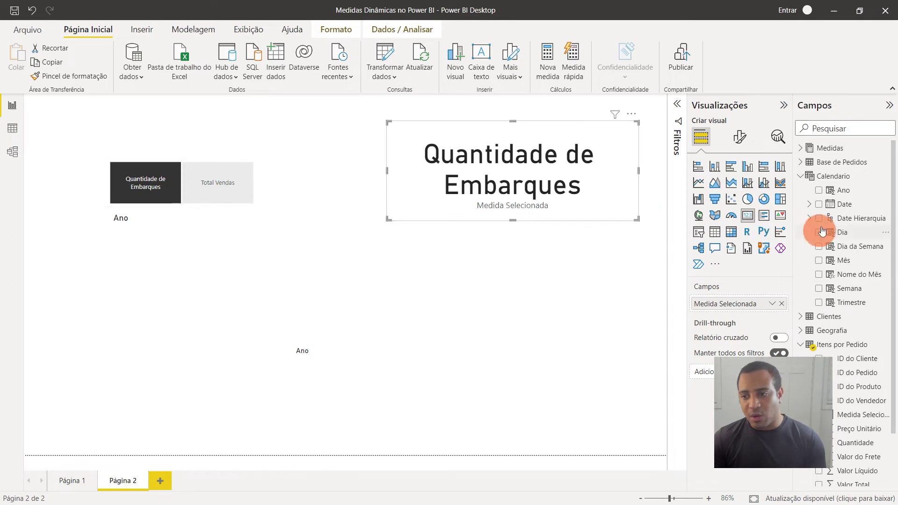
pyautogui.click(855, 346)
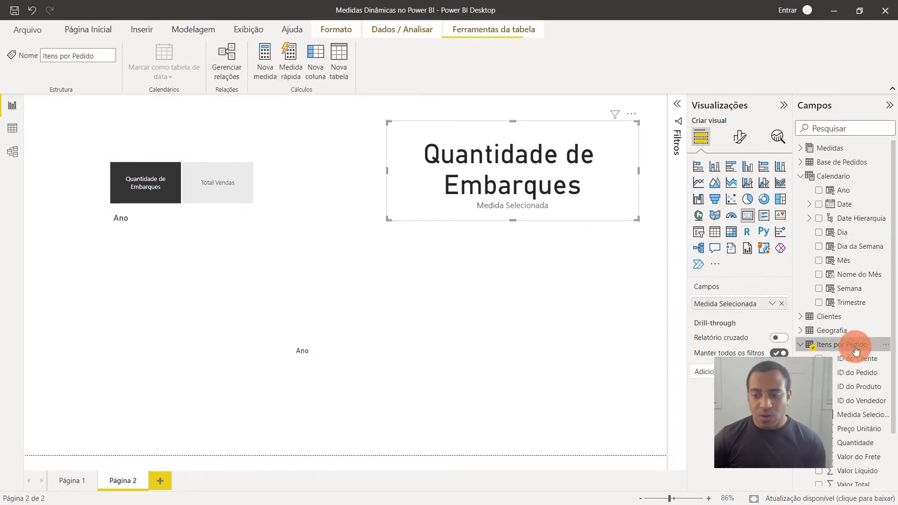
pyautogui.moveTo(842, 344)
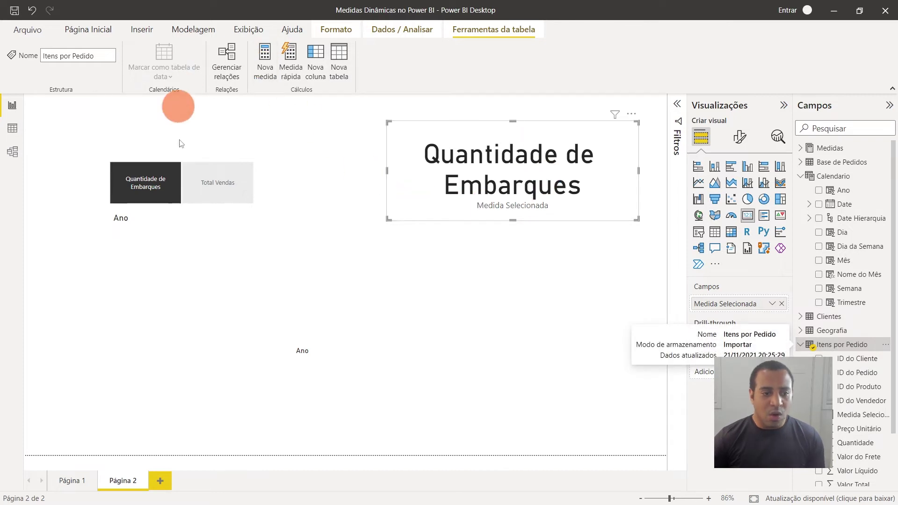
pyautogui.click(131, 177)
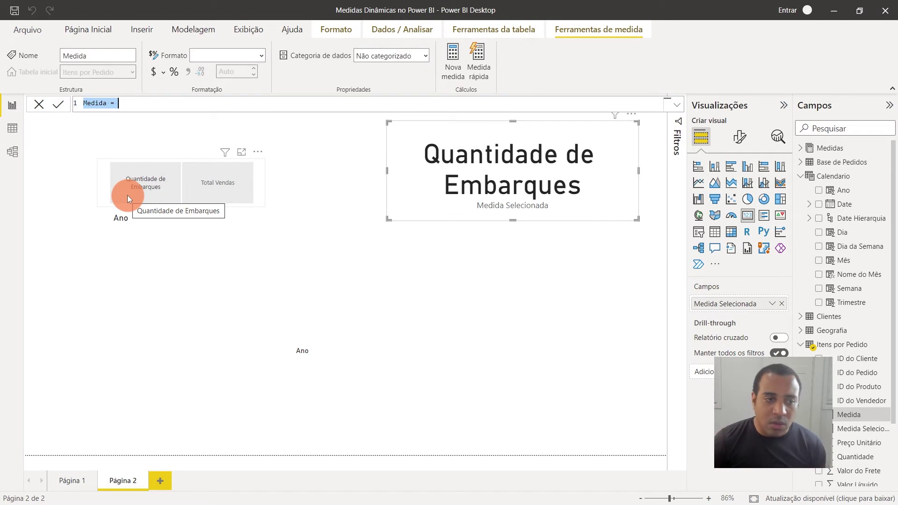
pyautogui.click(127, 195)
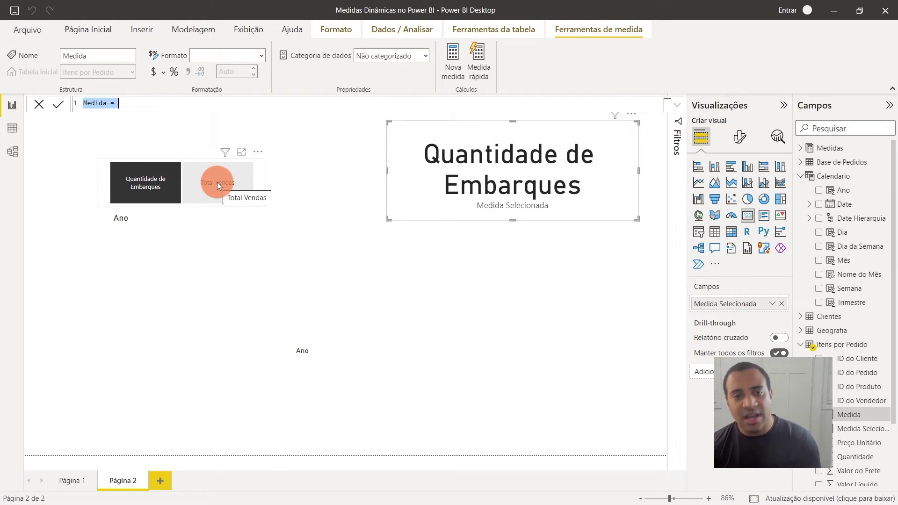
# Name the measure Medida Dinamica and begin its formula with SWITCH(.
pyautogui.click(99, 102)
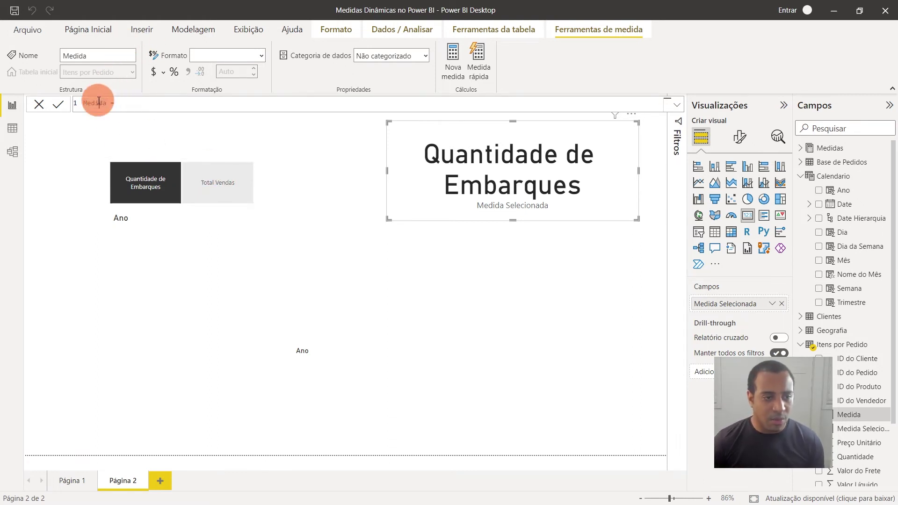
pyautogui.press('BackSpace')
pyautogui.press('BackSpace')
pyautogui.press('BackSpace')
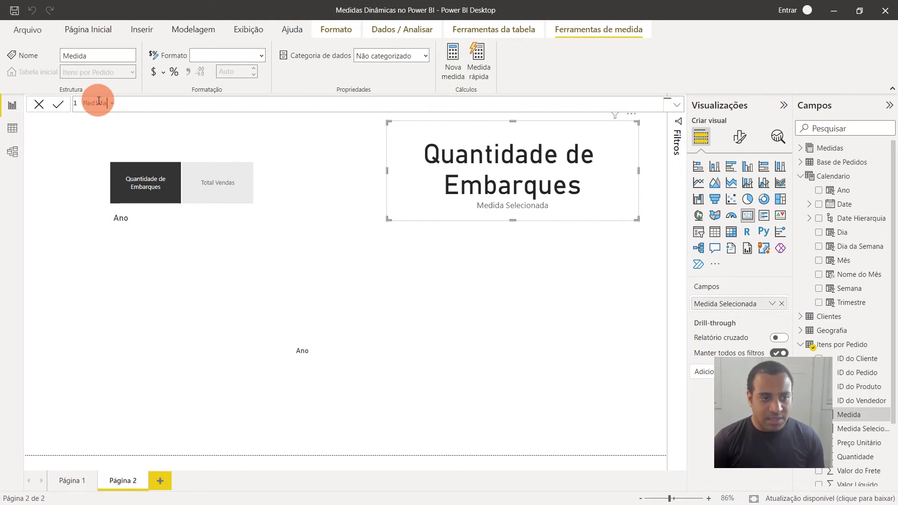
pyautogui.write('Dinamica =')
pyautogui.hotkey('shift', 'Return')
pyautogui.hotkey('shift', 'Return')
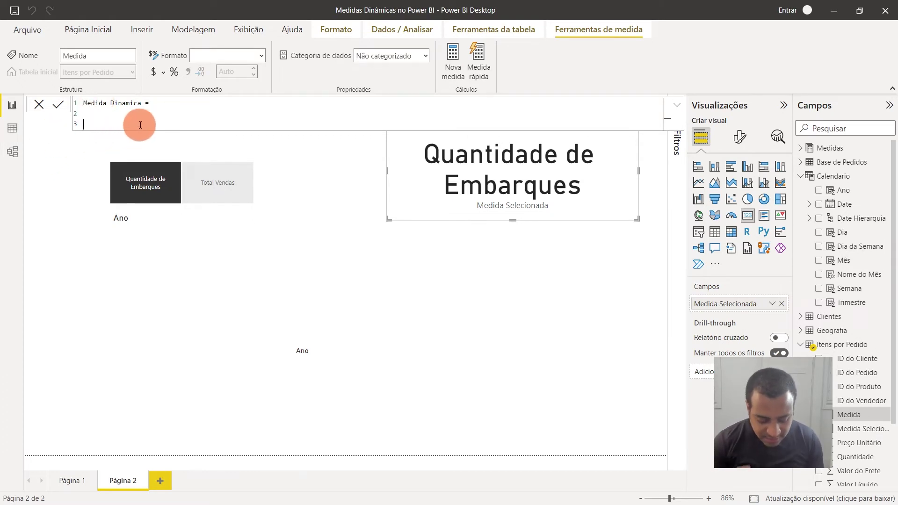
pyautogui.write('sw')
pyautogui.press('Tab')
pyautogui.hotkey('shift', 'Return')
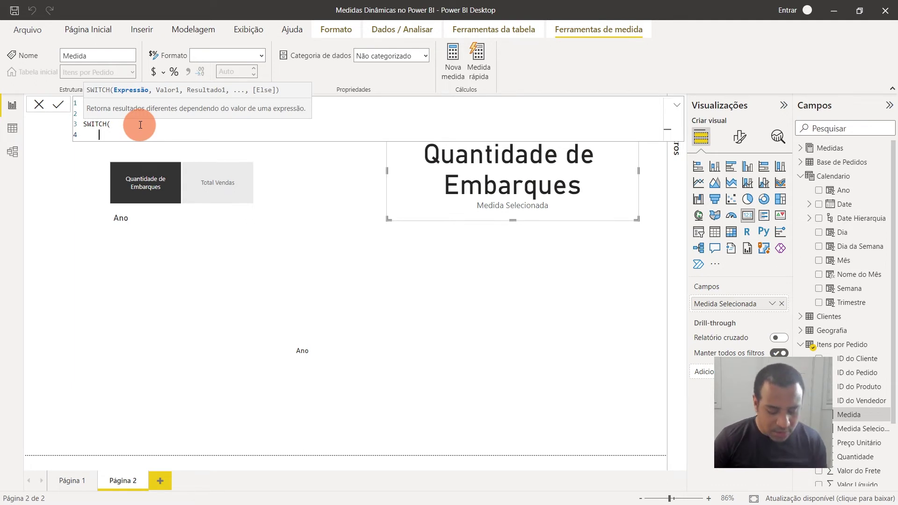
# Use TRUE() as the SWITCH expression.
pyautogui.write('true')
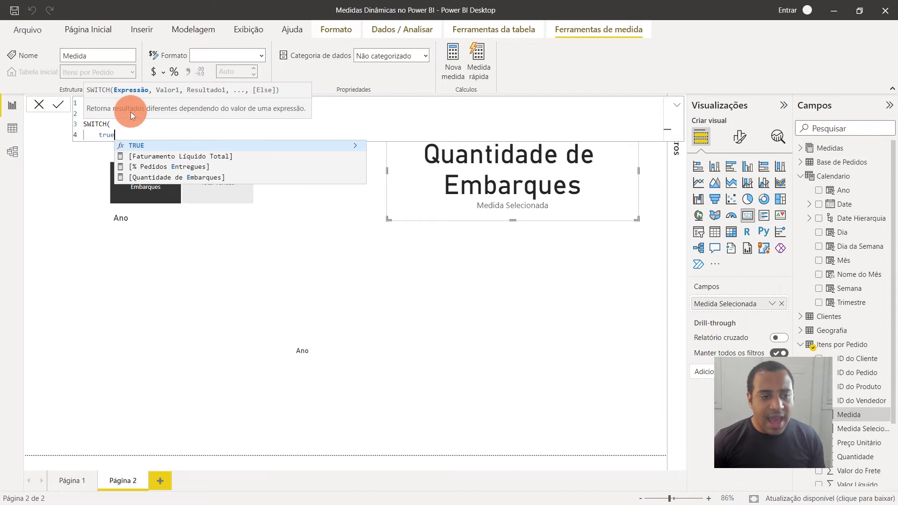
pyautogui.click(133, 146)
pyautogui.write(',')
pyautogui.hotkey('shift', 'Return')
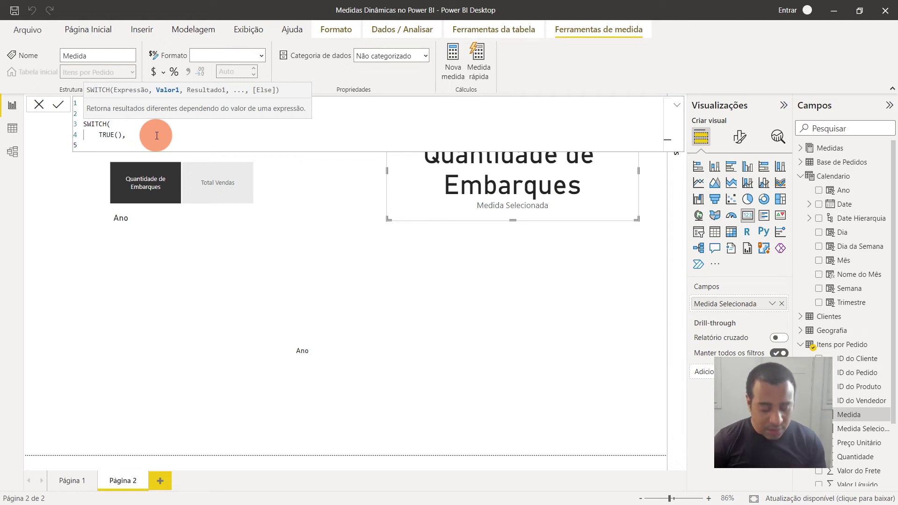
# Add the first condition: [Medida Selecionada]="Quantidade de Embarques" returns [Quantidade de Embarques].
pyautogui.write('medi')
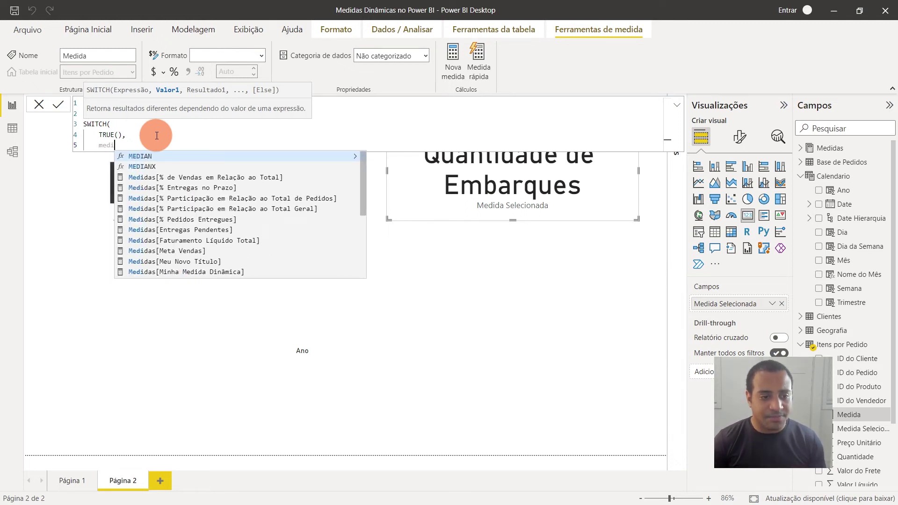
pyautogui.write('da s')
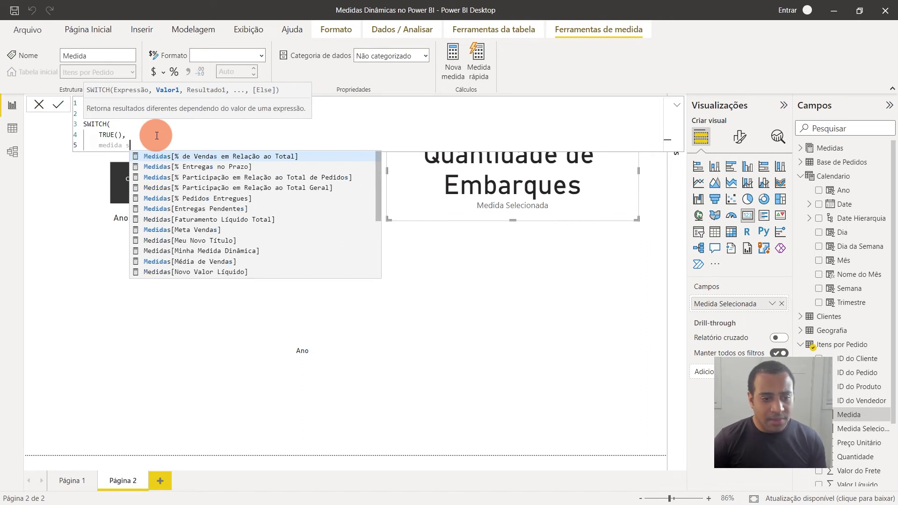
pyautogui.write('le')
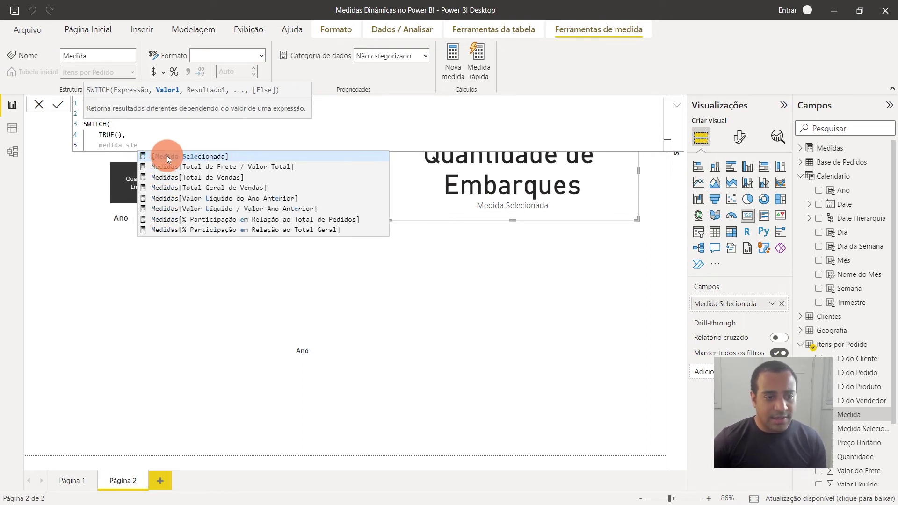
pyautogui.click(167, 156)
pyautogui.moveTo(100, 144); pyautogui.dragTo(175, 146)
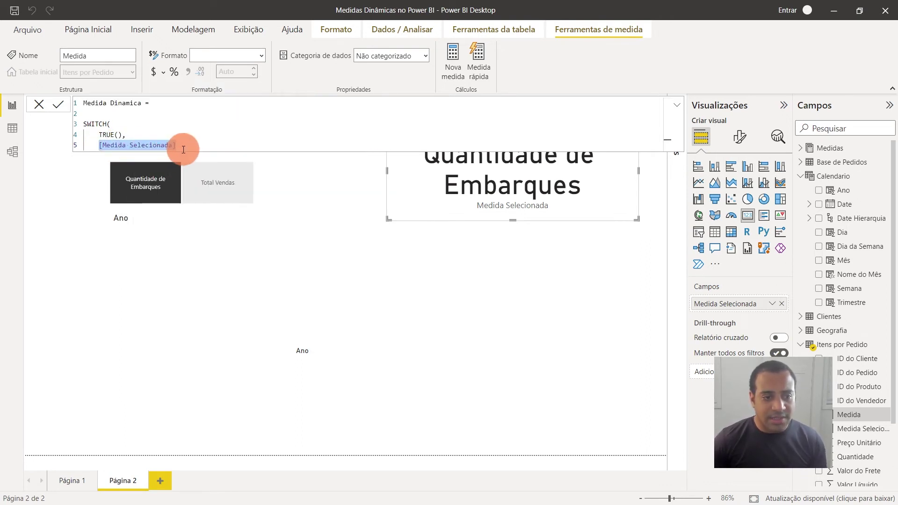
pyautogui.click(151, 194)
pyautogui.click(206, 143)
pyautogui.write('="Quant')
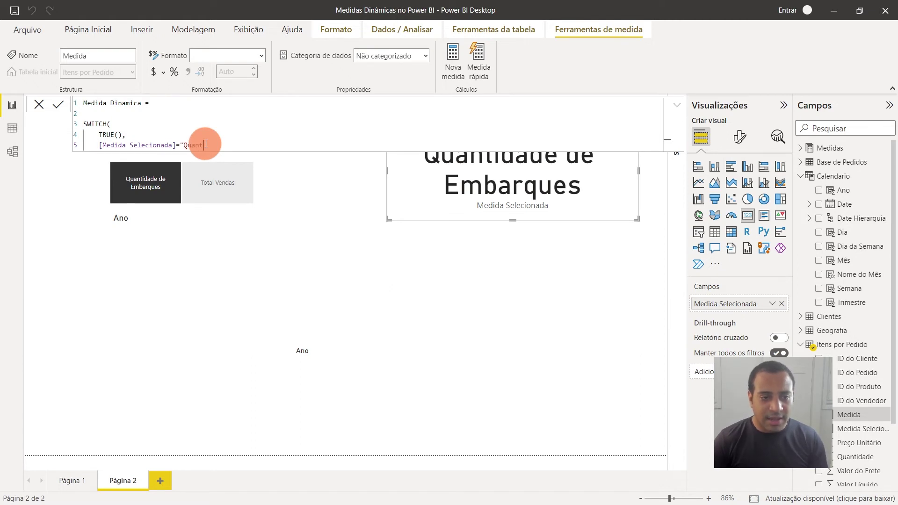
pyautogui.write('idade de Embarques";')
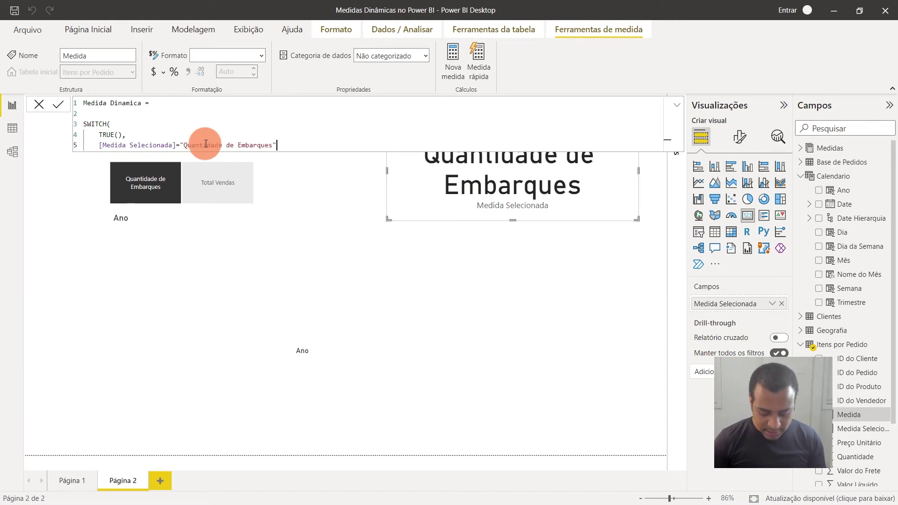
pyautogui.write(',quan')
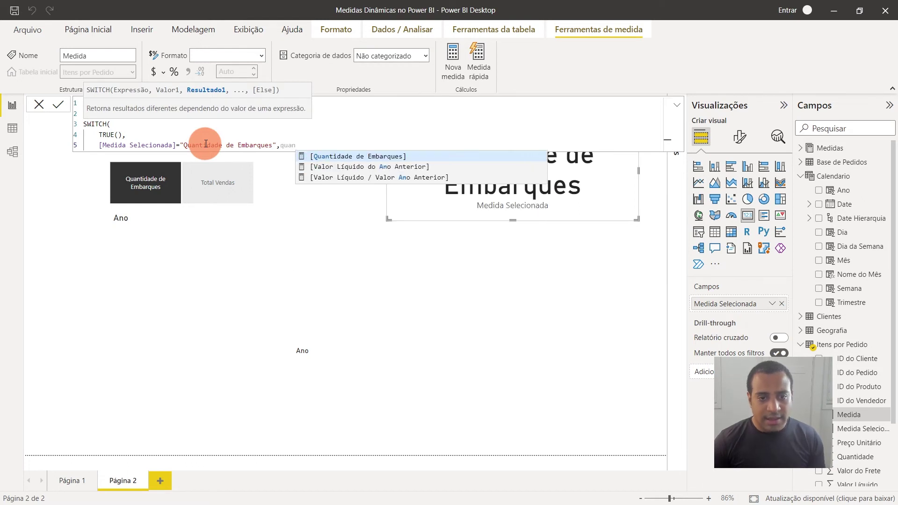
pyautogui.doubleClick(313, 156)
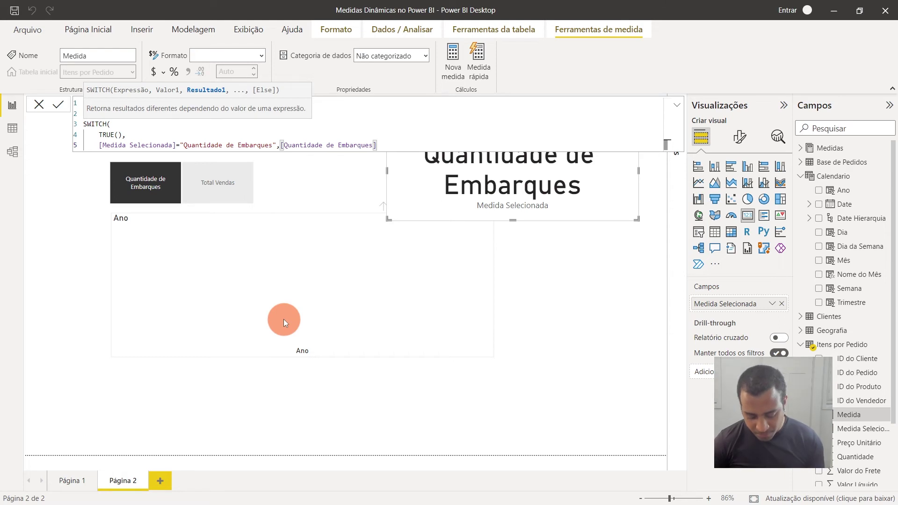
pyautogui.write(',')
pyautogui.hotkey('shift', 'Return')
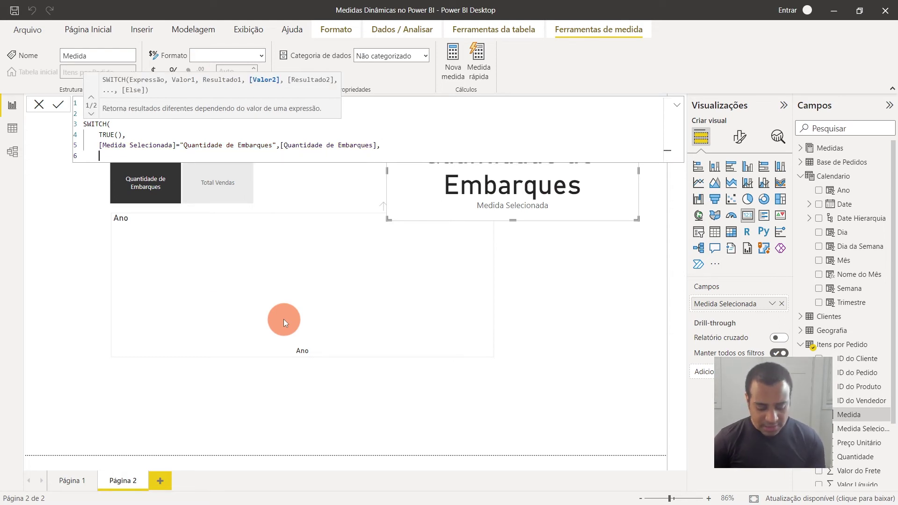
# Add the second condition: [Medida Selecionada]="Total Vendas" returns [Total de Vendas].
pyautogui.write('medida')
pyautogui.press('Down')
pyautogui.press('Down')
pyautogui.press('Down')
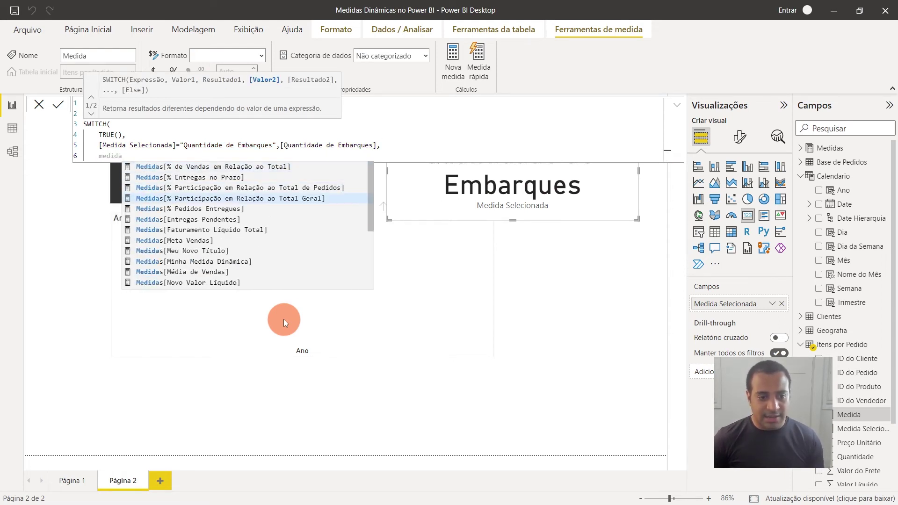
pyautogui.press('Tab')
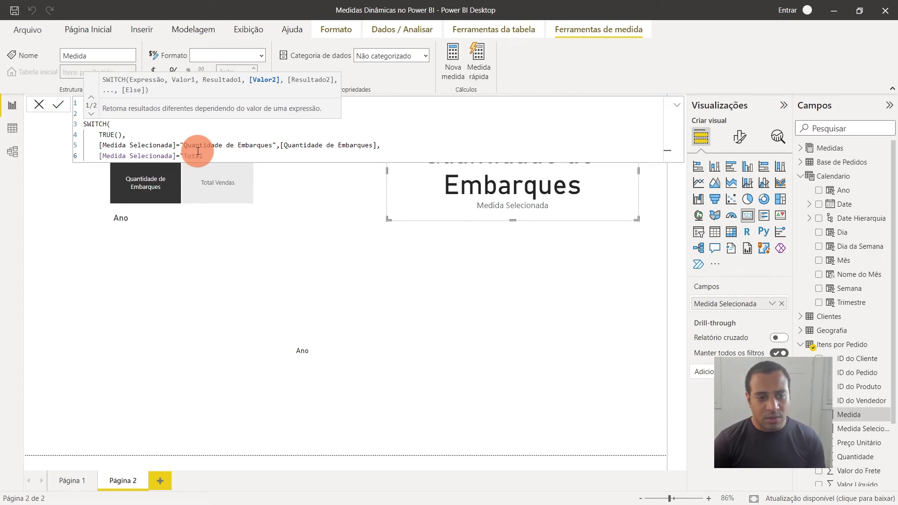
pyautogui.write(' Vendas",Total')
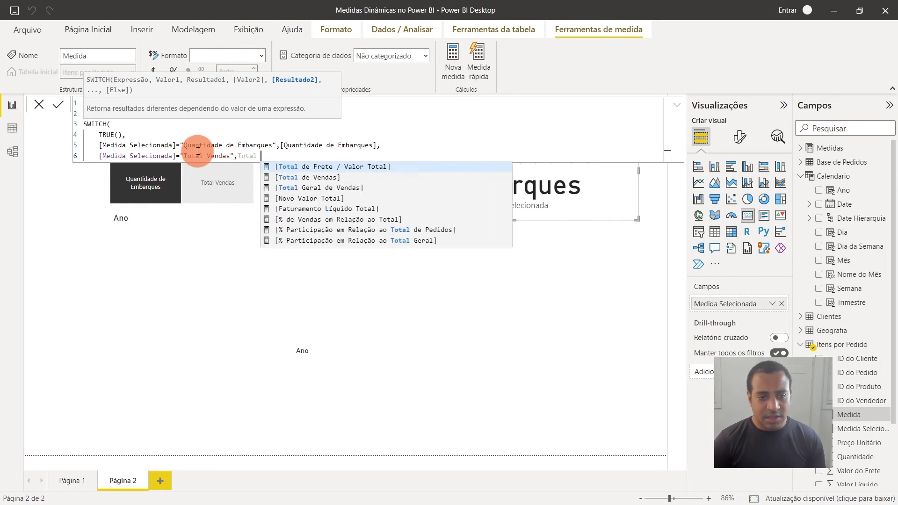
pyautogui.doubleClick(282, 177)
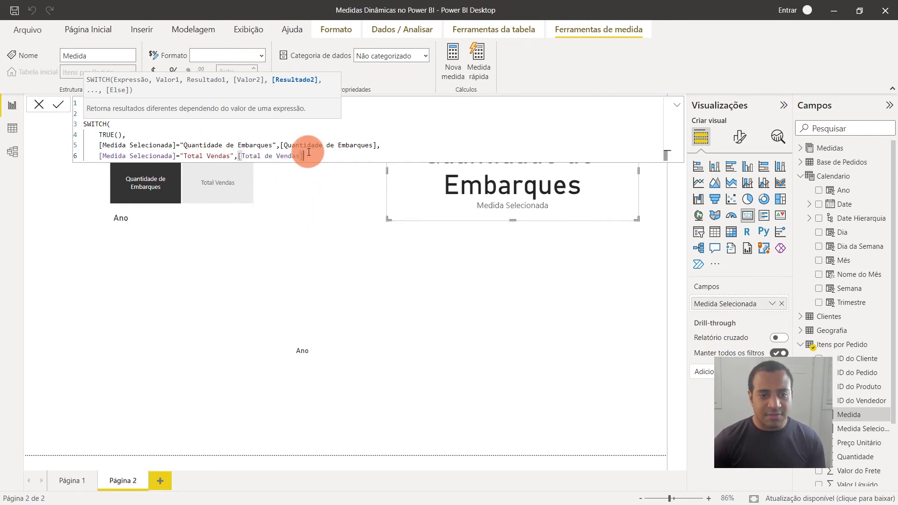
pyautogui.write(')')
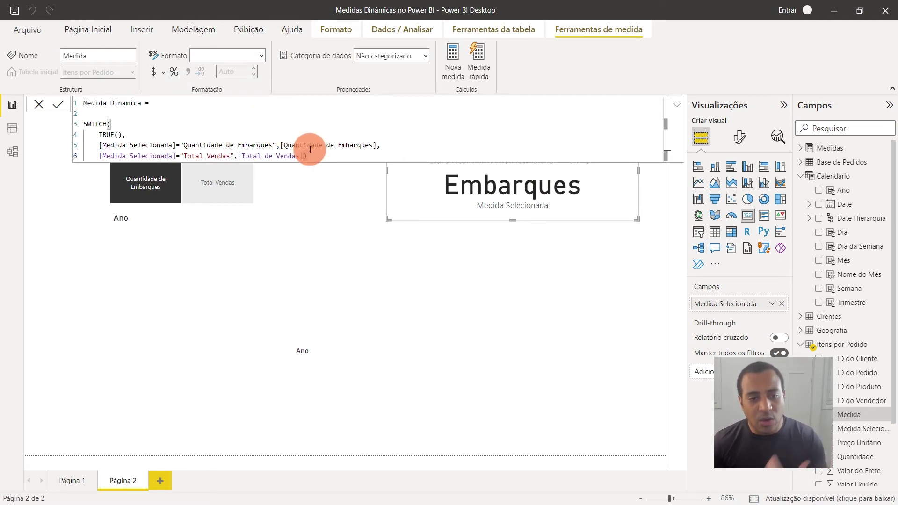
pyautogui.hotkey('shift', 'Return')
pyautogui.hotkey('shift', 'Return')
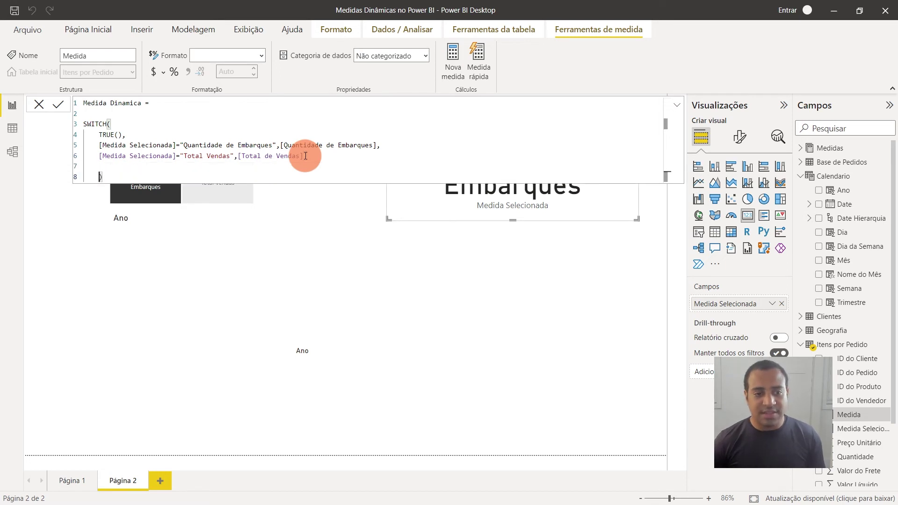
pyautogui.hotkey('shift', 'Return')
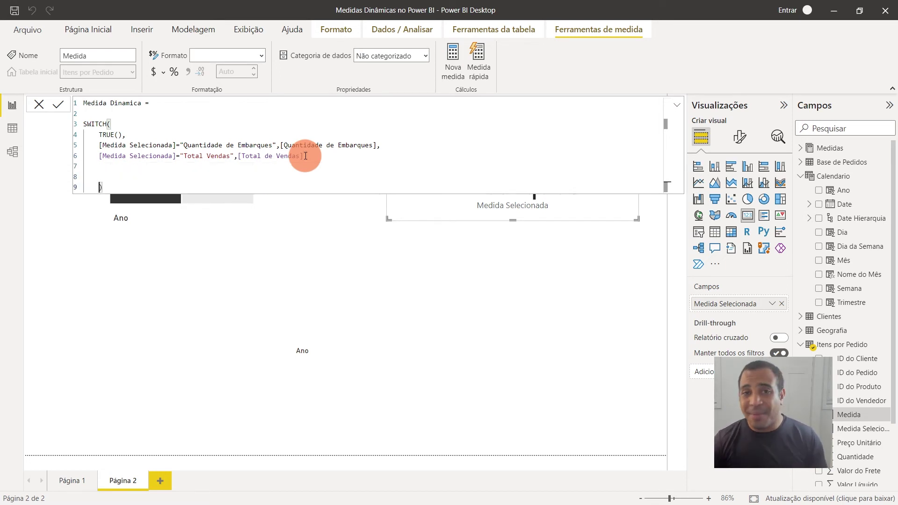
pyautogui.click(305, 155)
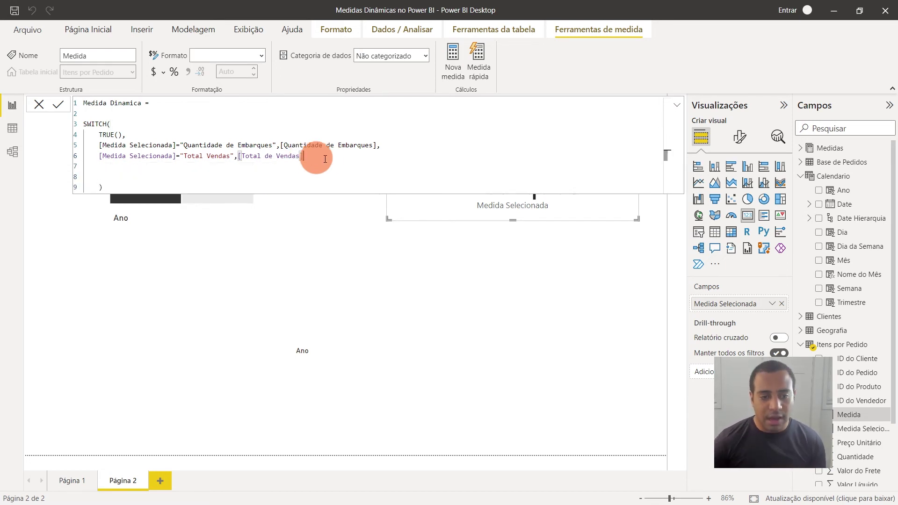
pyautogui.write(',')
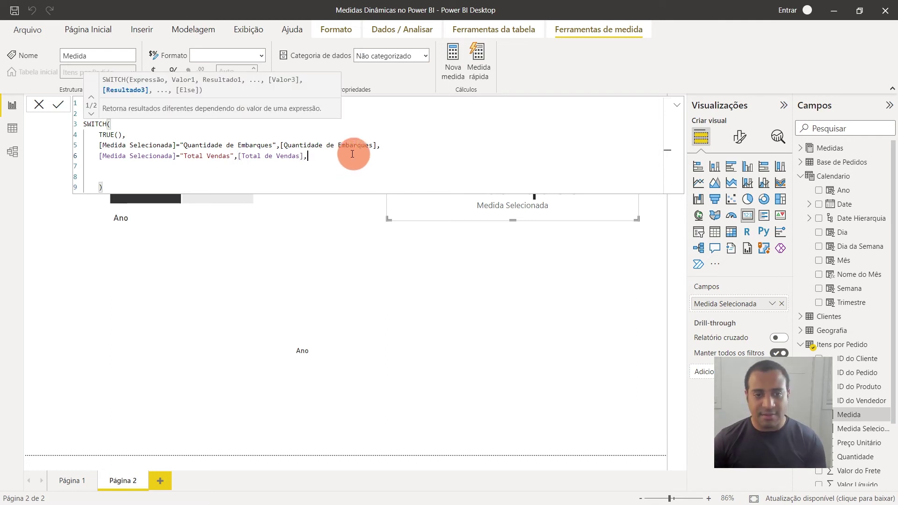
pyautogui.press('Down')
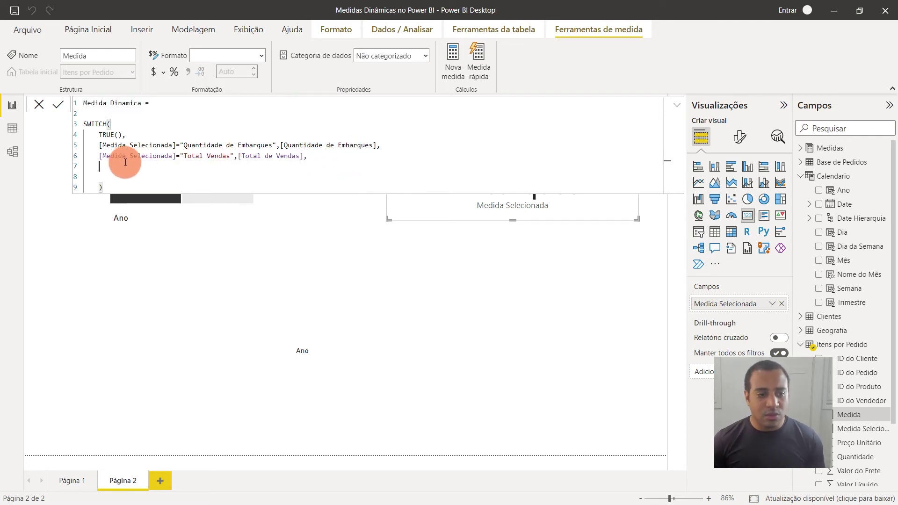
pyautogui.hotkey('shift', 'Return')
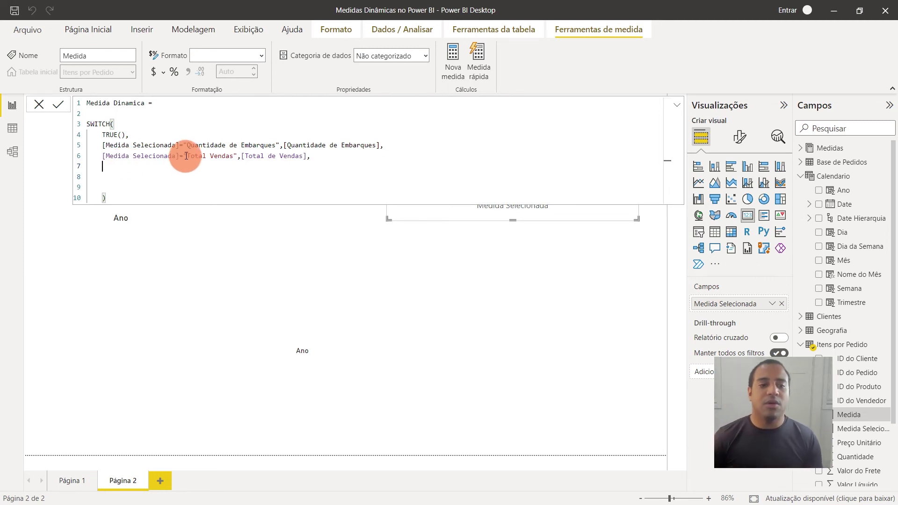
pyautogui.moveTo(184, 156); pyautogui.dragTo(238, 157)
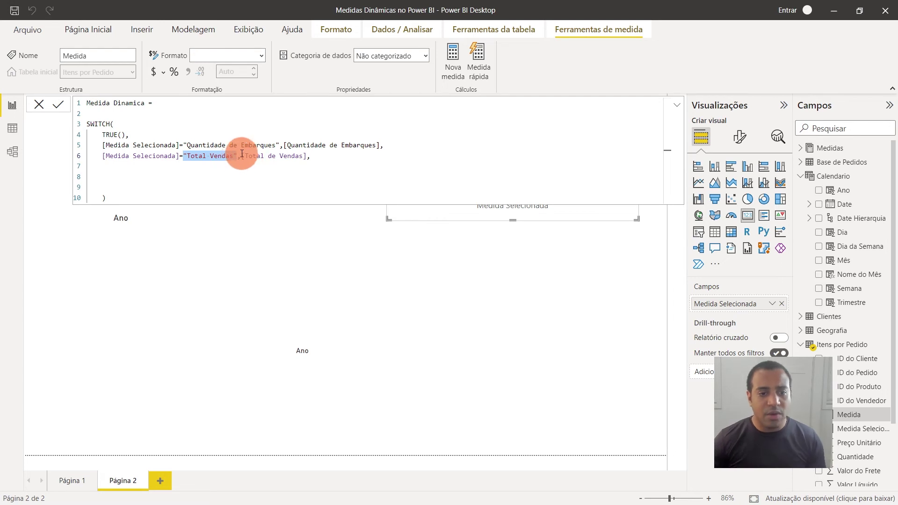
pyautogui.moveTo(241, 156); pyautogui.dragTo(306, 156)
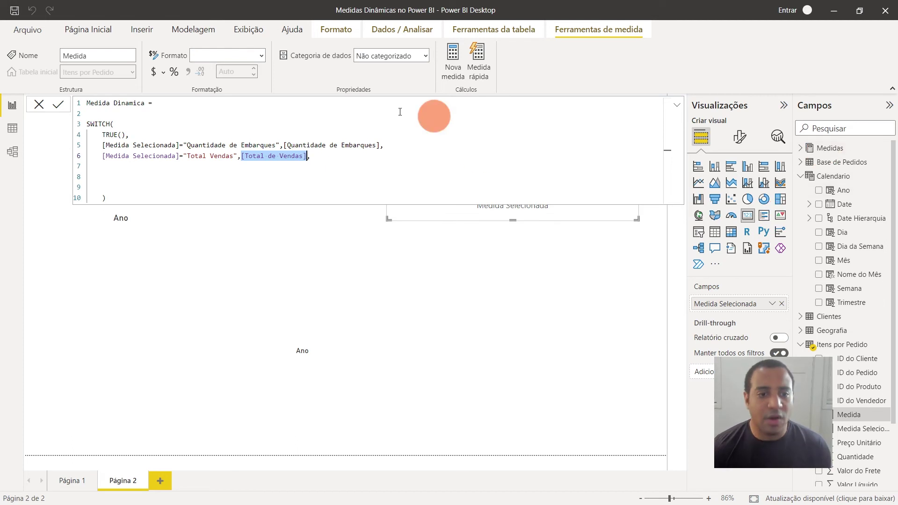
pyautogui.moveTo(284, 145); pyautogui.dragTo(381, 146)
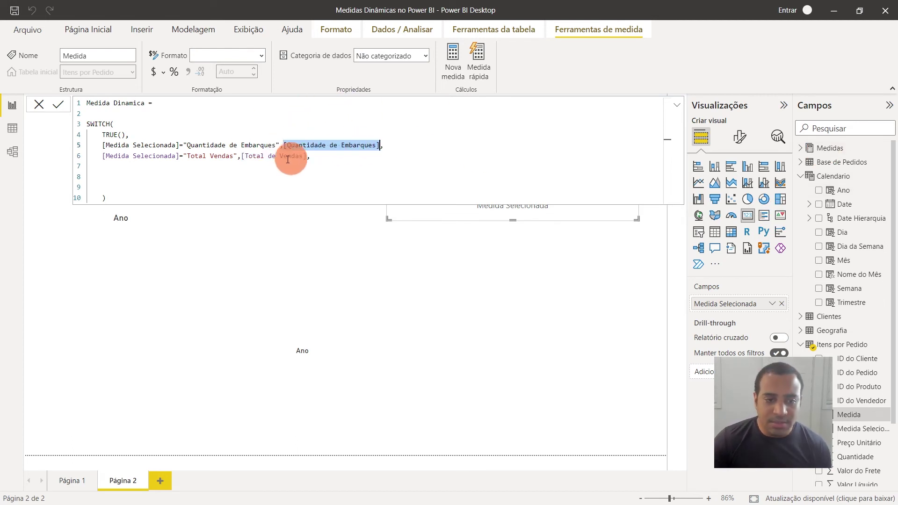
pyautogui.moveTo(242, 156); pyautogui.dragTo(332, 151)
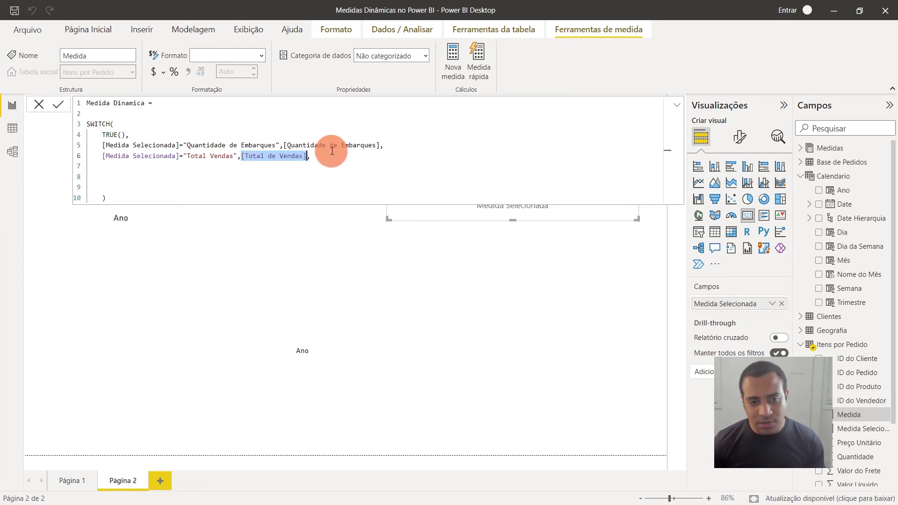
pyautogui.click(381, 145)
pyautogui.moveTo(381, 144); pyautogui.dragTo(282, 143)
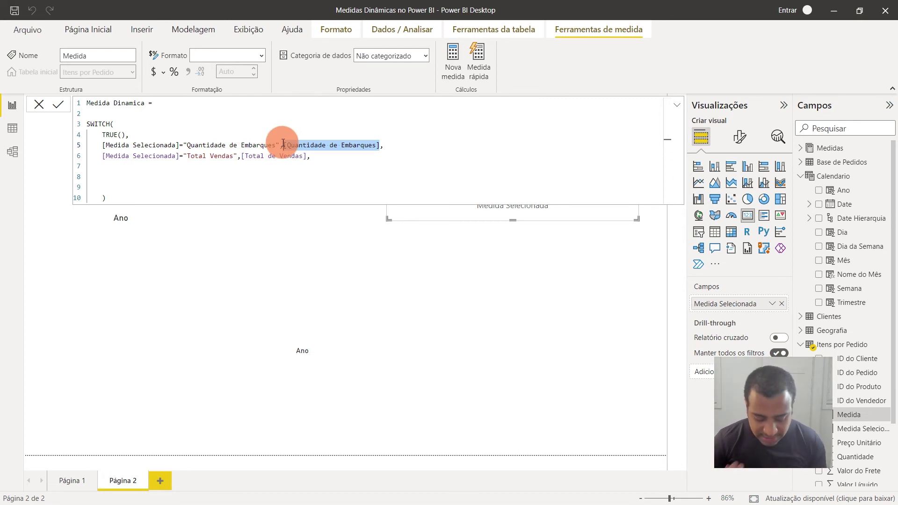
pyautogui.write('COUNT(')
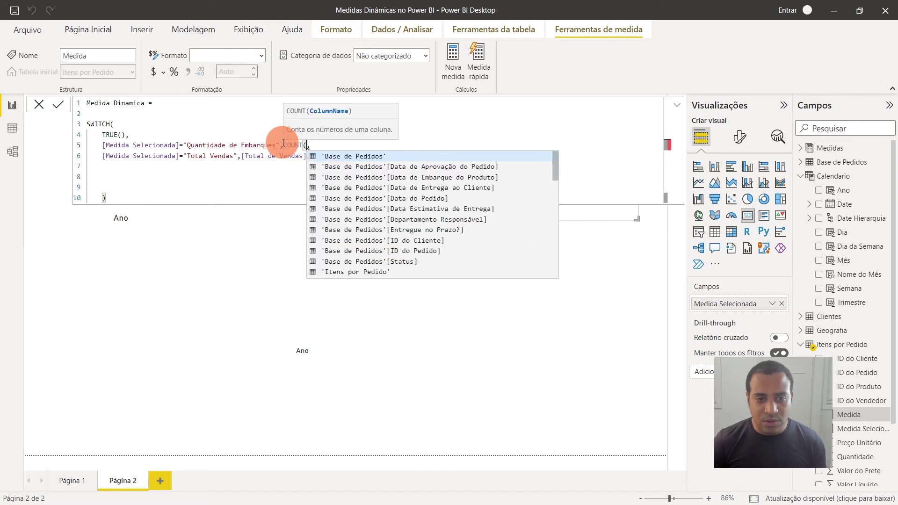
pyautogui.press('Down')
pyautogui.press('Down')
pyautogui.press('Down')
pyautogui.press('Down')
pyautogui.press('Down')
pyautogui.press('Down')
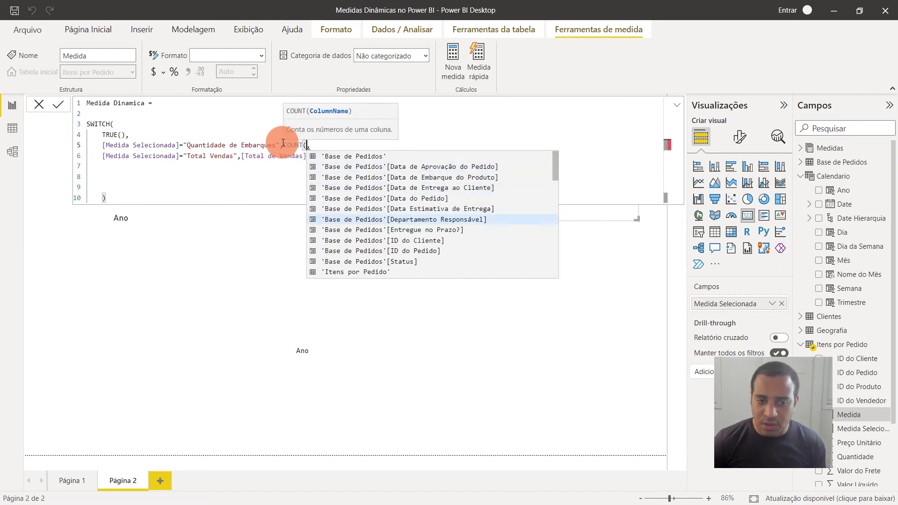
pyautogui.press('BackSpace')
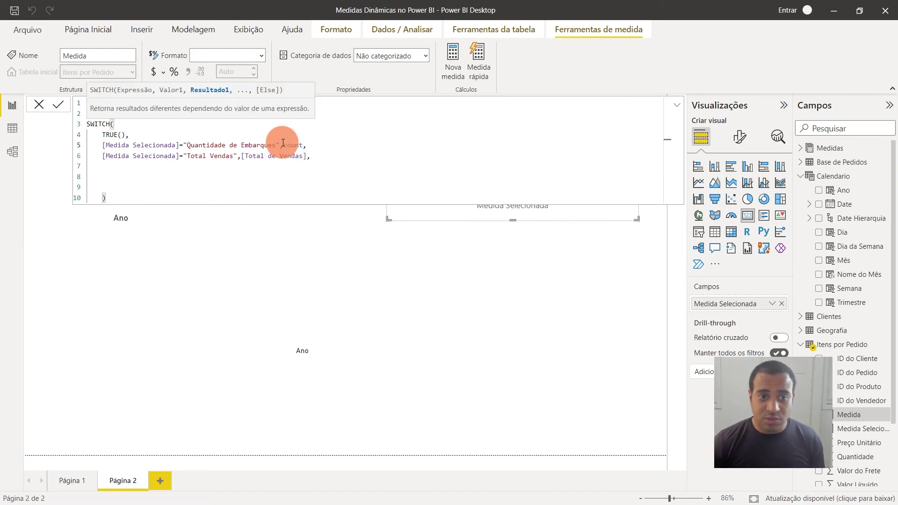
pyautogui.hotkey('ctrl', 'z')
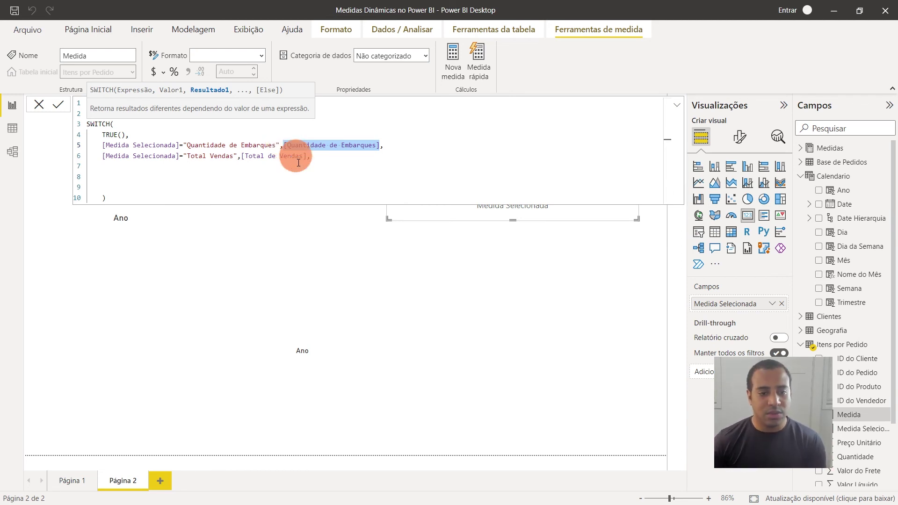
pyautogui.click(314, 155)
# Remove the blank lines from the Medida Dinamica formula and commit the measure.
pyautogui.press('Delete')
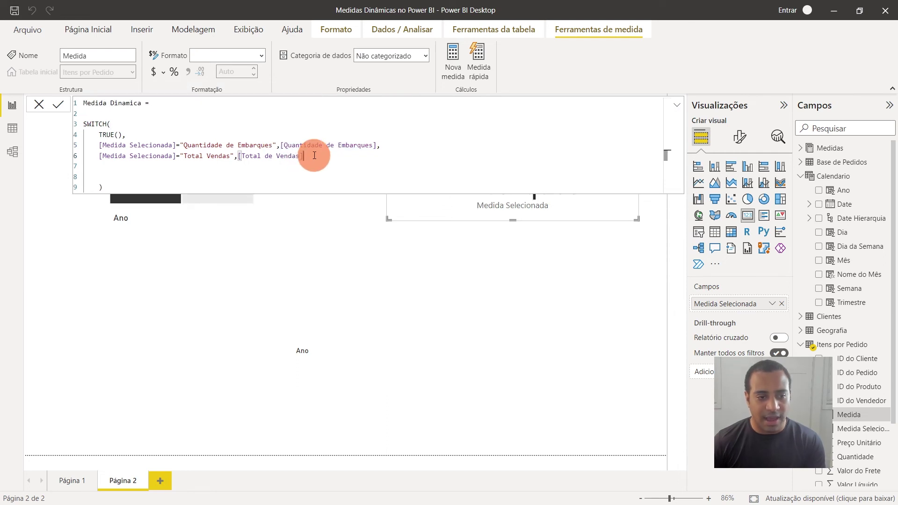
pyautogui.click(232, 177)
pyautogui.press('BackSpace')
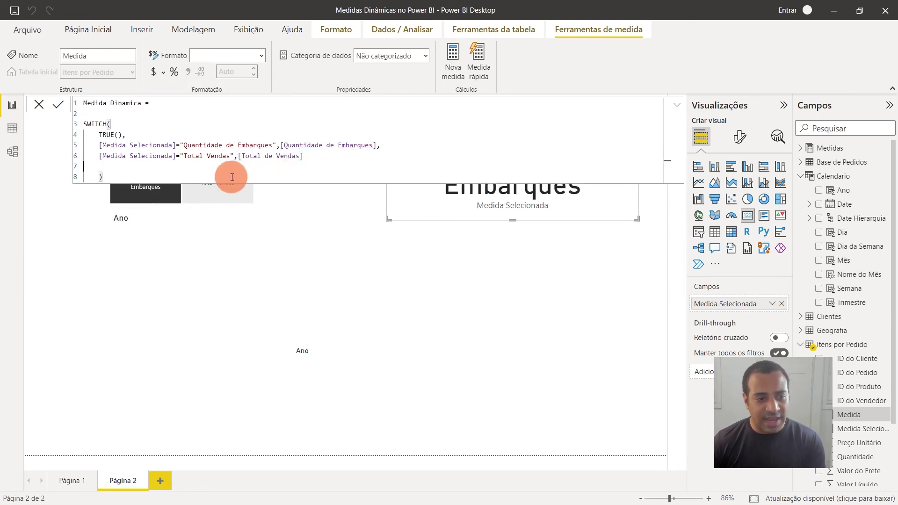
pyautogui.press('Delete')
pyautogui.press('BackSpace')
pyautogui.press('Delete')
pyautogui.press('Delete')
pyautogui.press('Delete')
pyautogui.press('Return')
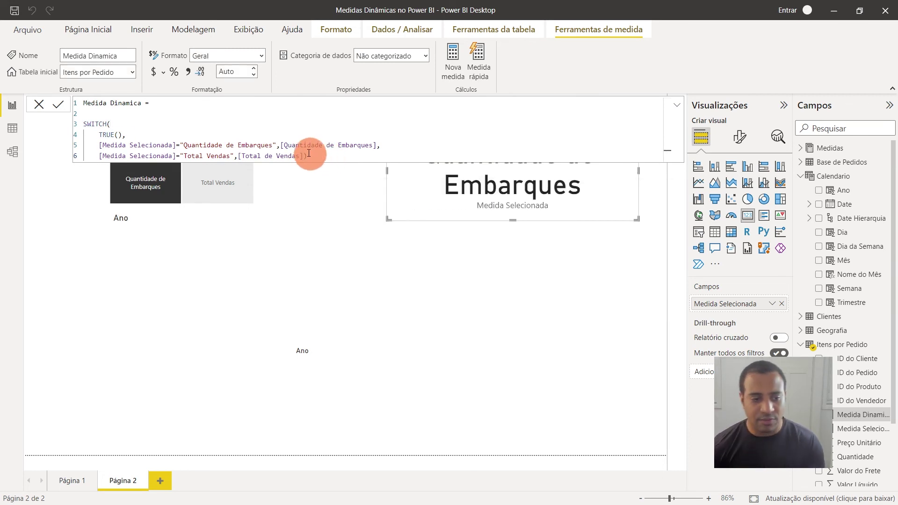
# Put Medida Dinamica on the column chart's Y axis and expand it to year and quarter.
pyautogui.click(223, 234)
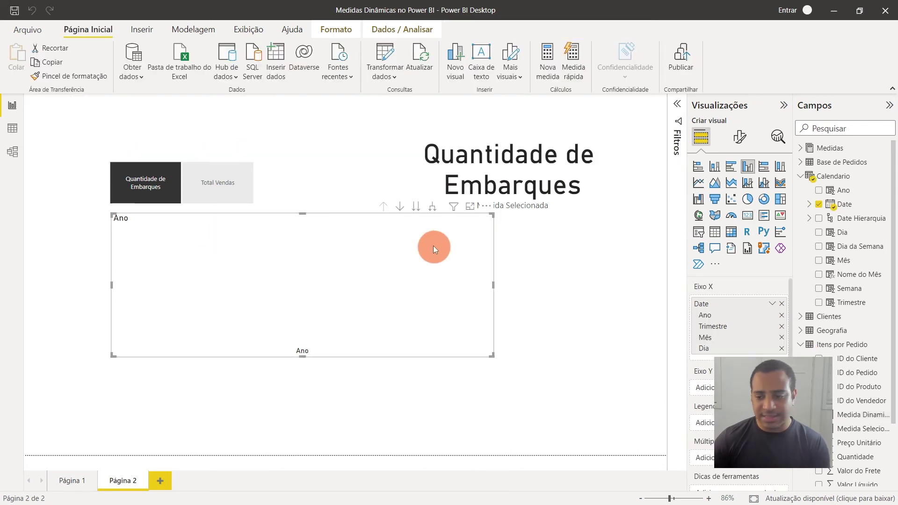
pyautogui.scroll(-1, 859, 369)
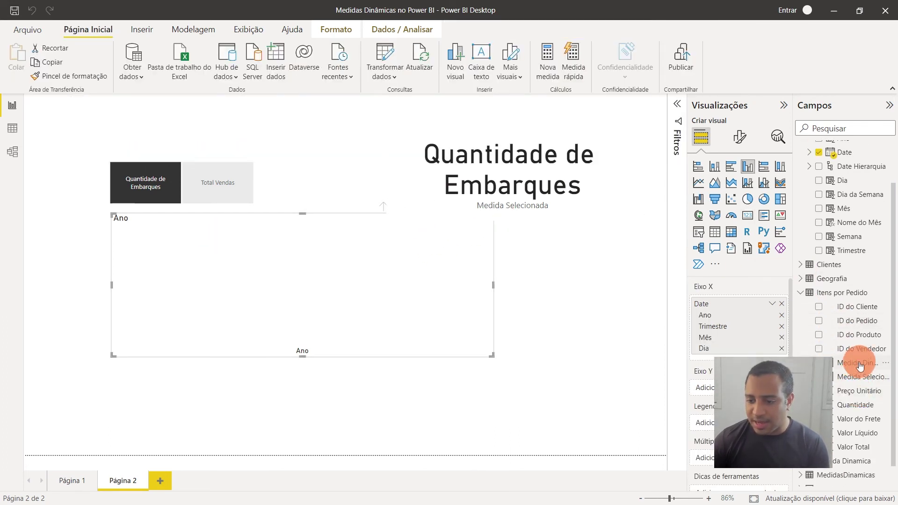
pyautogui.moveTo(859, 365); pyautogui.dragTo(738, 388)
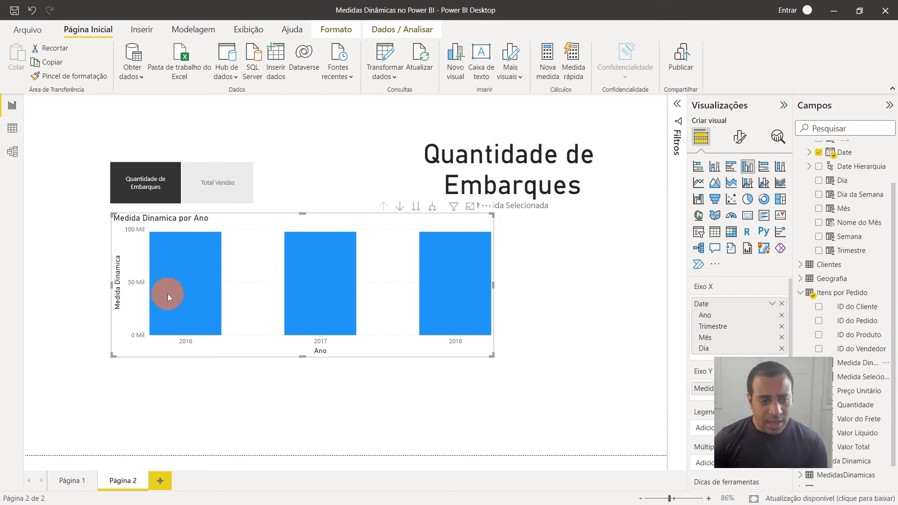
pyautogui.click(432, 207)
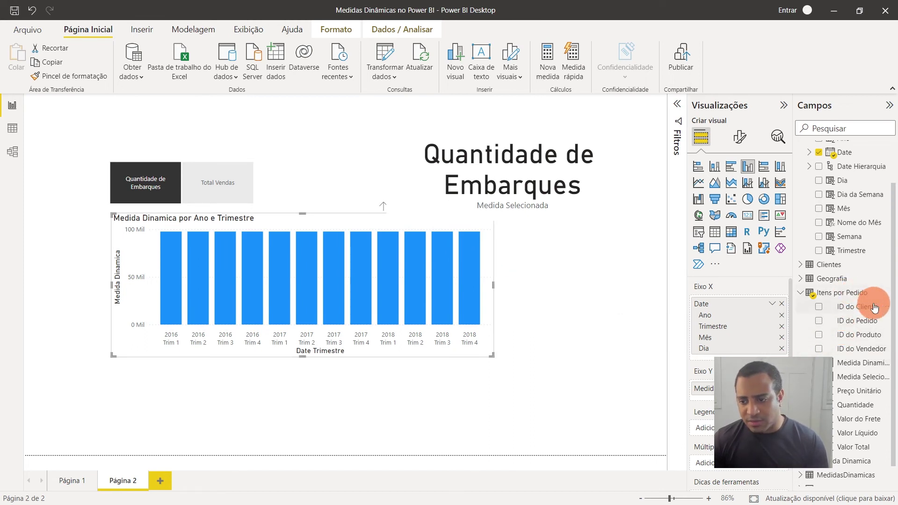
pyautogui.scroll(2, 851, 281)
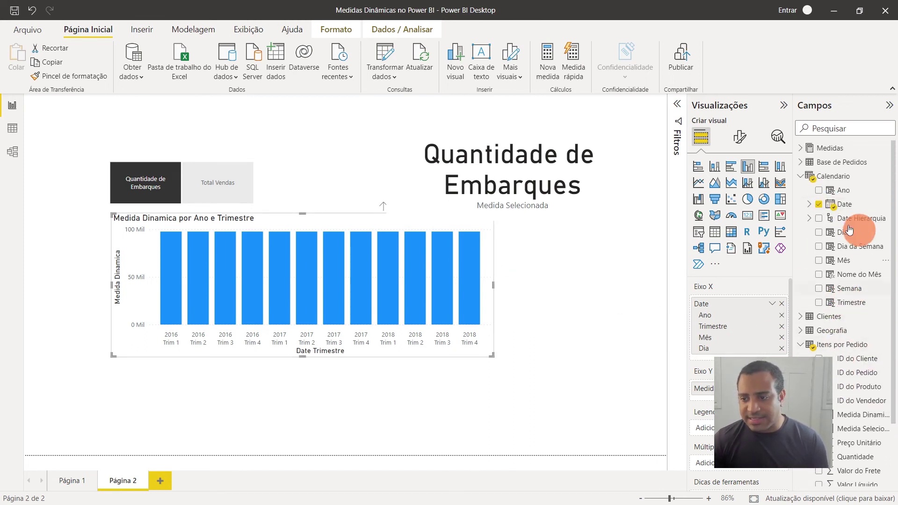
pyautogui.moveTo(302, 285)
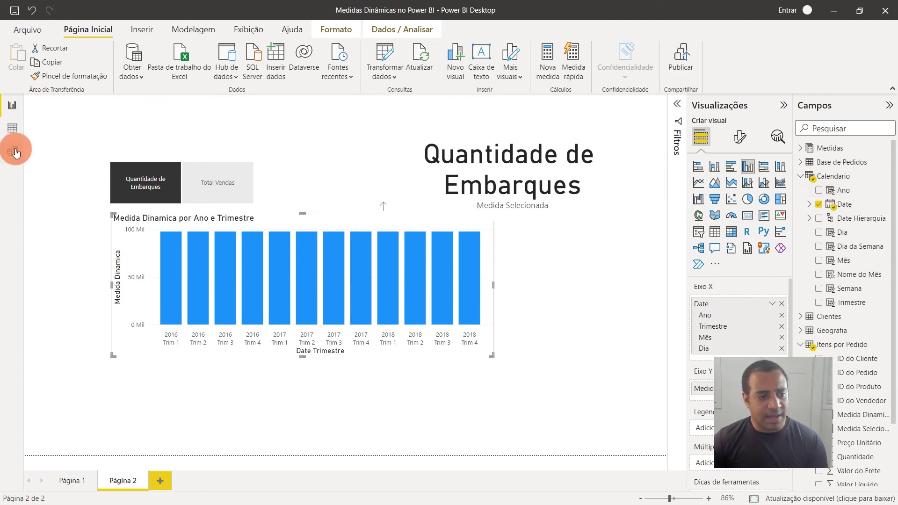
# Rearrange the model diagram so the Calendario table sits beside Base de Pedidos.
pyautogui.click(12, 152)
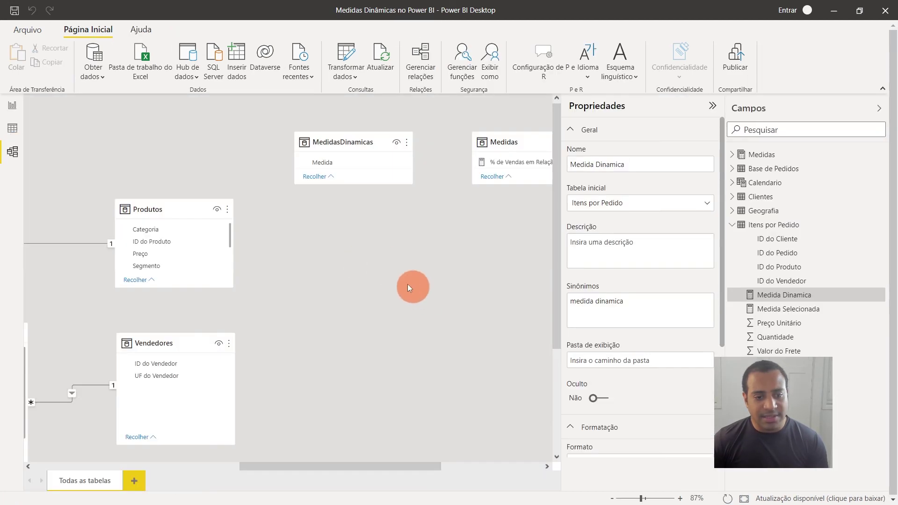
pyautogui.moveTo(256, 466); pyautogui.dragTo(46, 448)
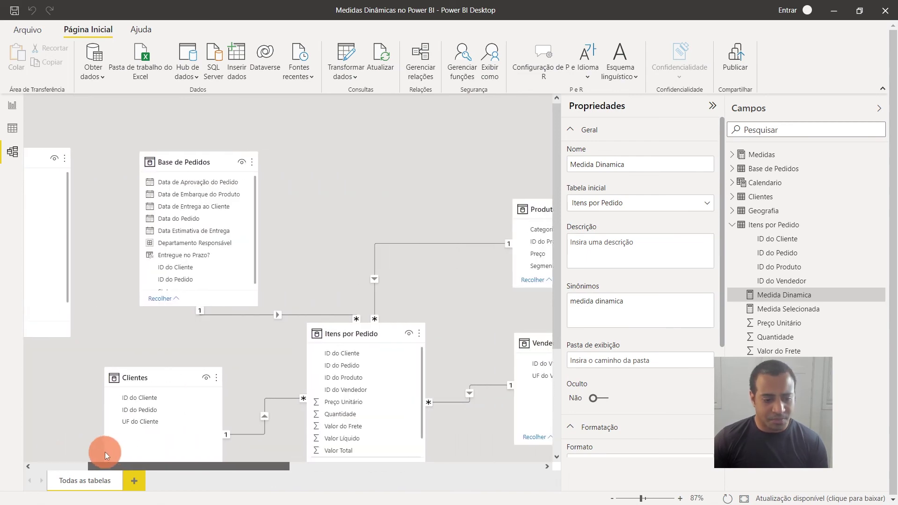
pyautogui.moveTo(140, 158); pyautogui.dragTo(326, 155)
pyautogui.scroll(-2, 474, 402)
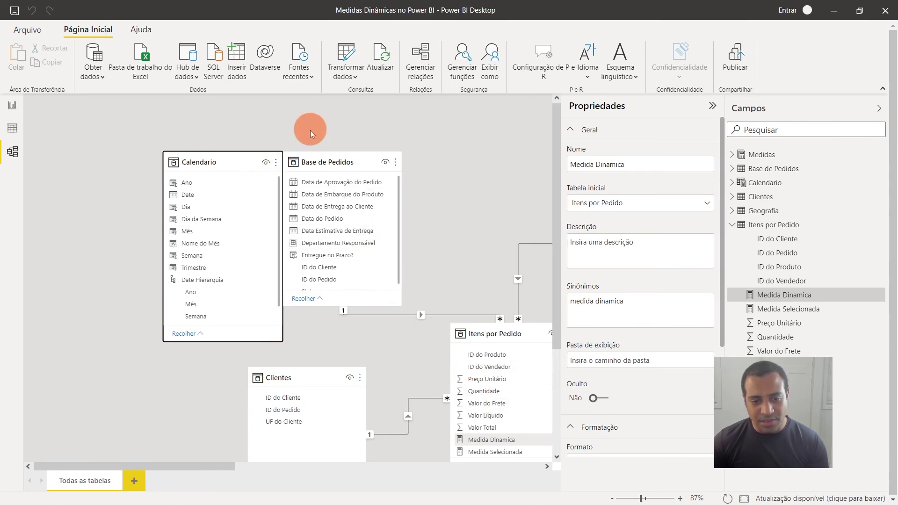
pyautogui.moveTo(334, 161); pyautogui.dragTo(375, 144)
pyautogui.scroll(-3, 502, 370)
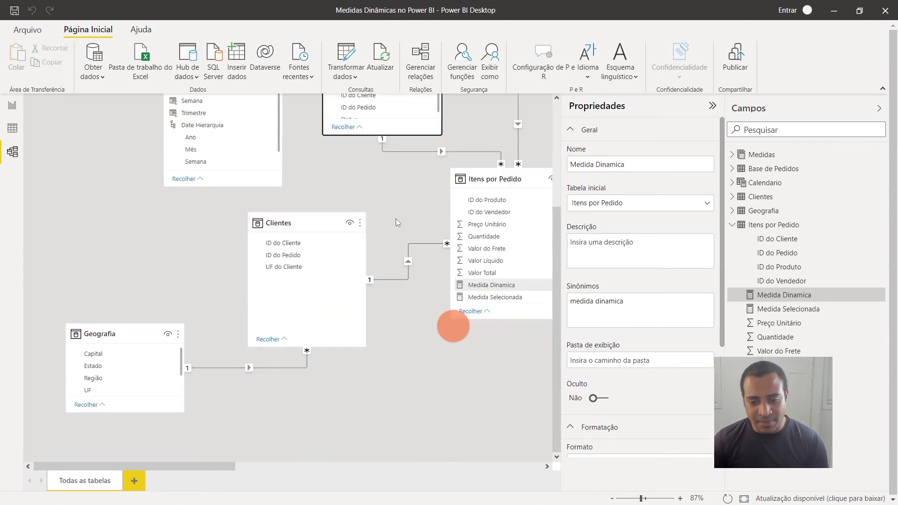
pyautogui.scroll(3, 237, 264)
# Link Calendario's Date column to Base de Pedidos and check the report page.
pyautogui.click(12, 105)
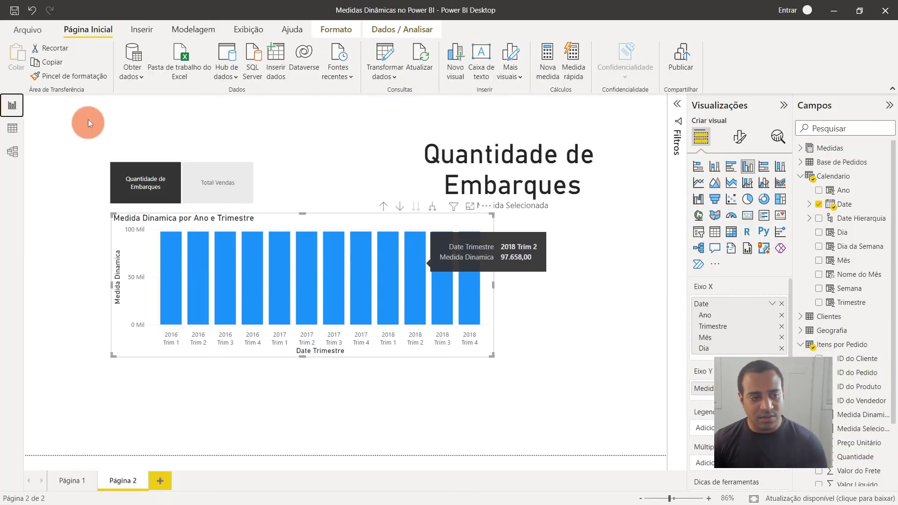
pyautogui.click(22, 126)
pyautogui.click(19, 146)
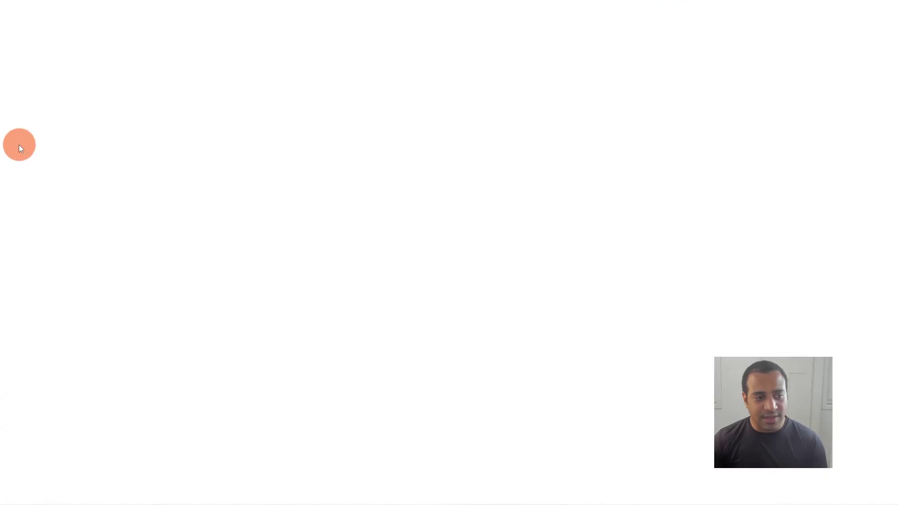
pyautogui.moveTo(210, 195)
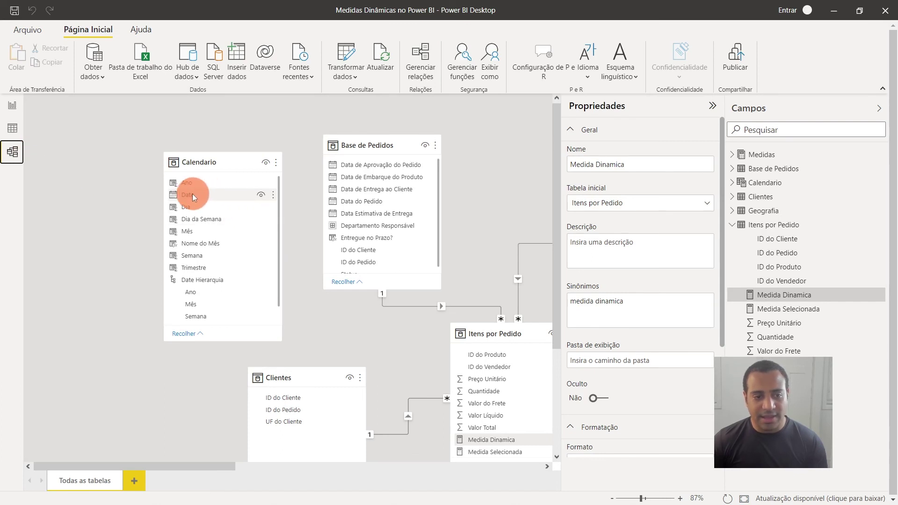
pyautogui.moveTo(192, 194)
pyautogui.mouseDown()
pyautogui.moveTo(334, 254)
pyautogui.moveTo(361, 201)
pyautogui.mouseUp()
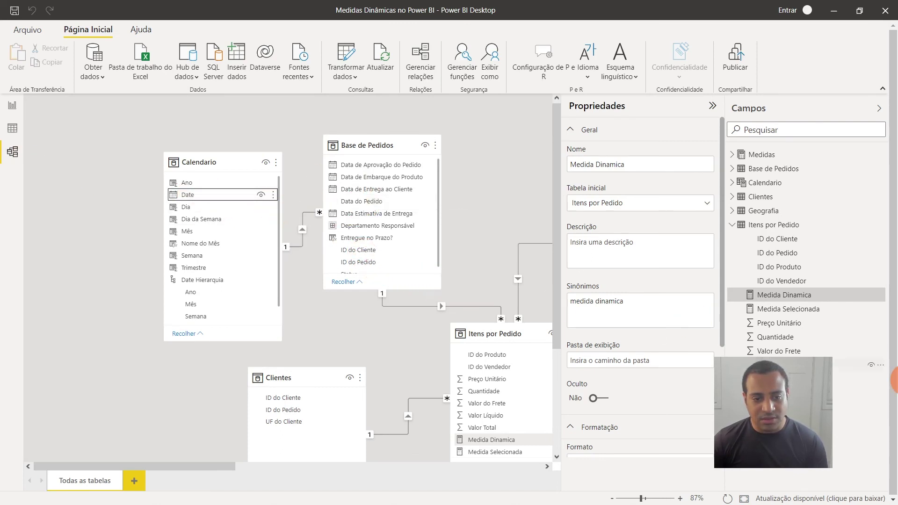
pyautogui.click(12, 105)
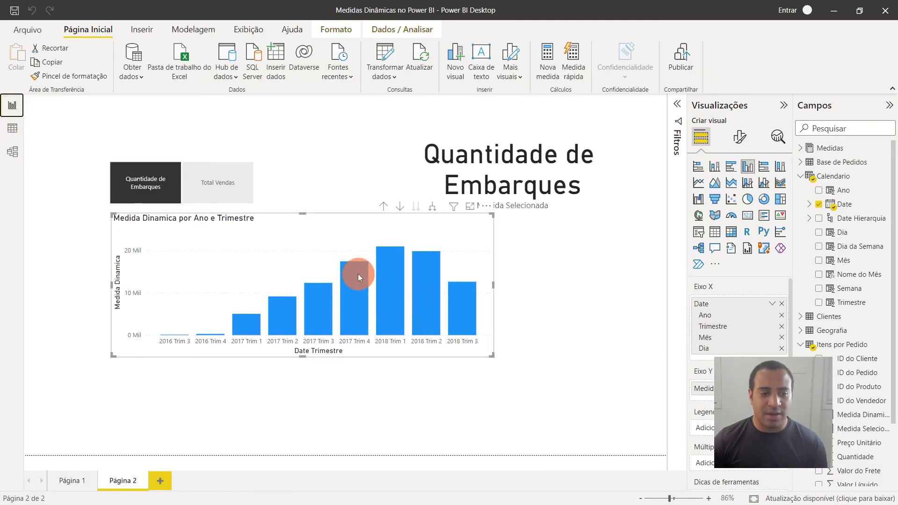
pyautogui.moveTo(355, 298)
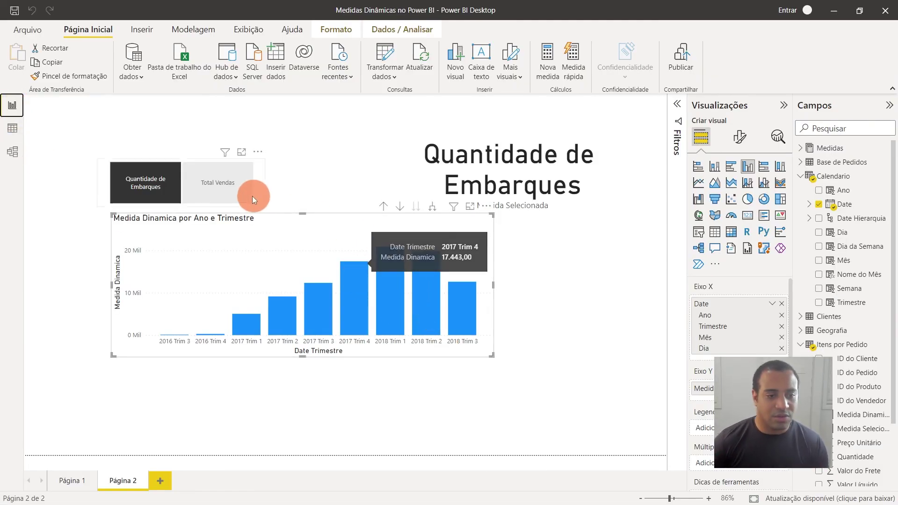
# Alternate the measure slicer between Quantidade de Embarques and Total Vendas to watch the card and chart update.
pyautogui.click(220, 177)
pyautogui.click(139, 189)
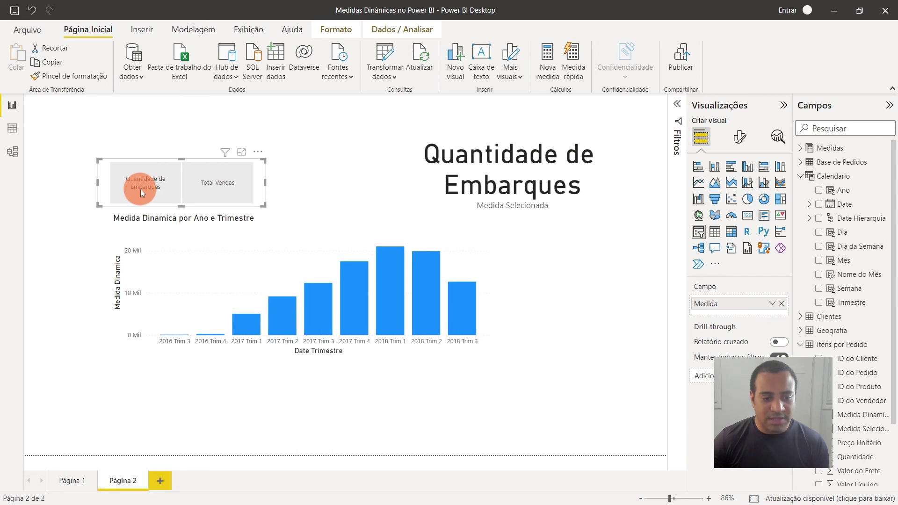
pyautogui.click(176, 188)
pyautogui.click(178, 189)
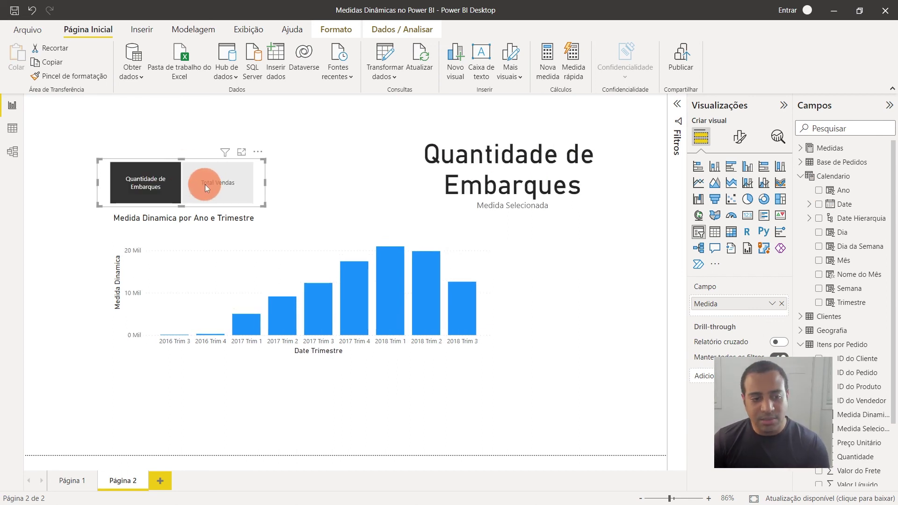
pyautogui.click(206, 184)
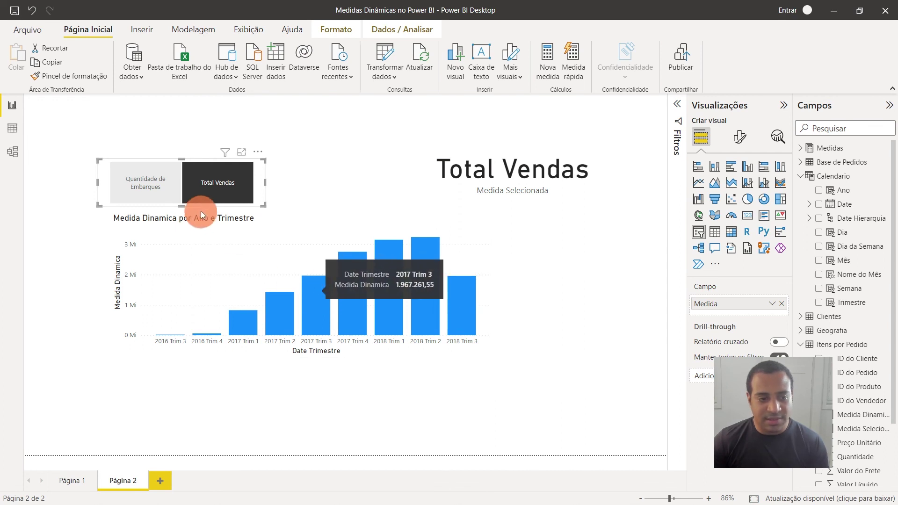
pyautogui.click(146, 181)
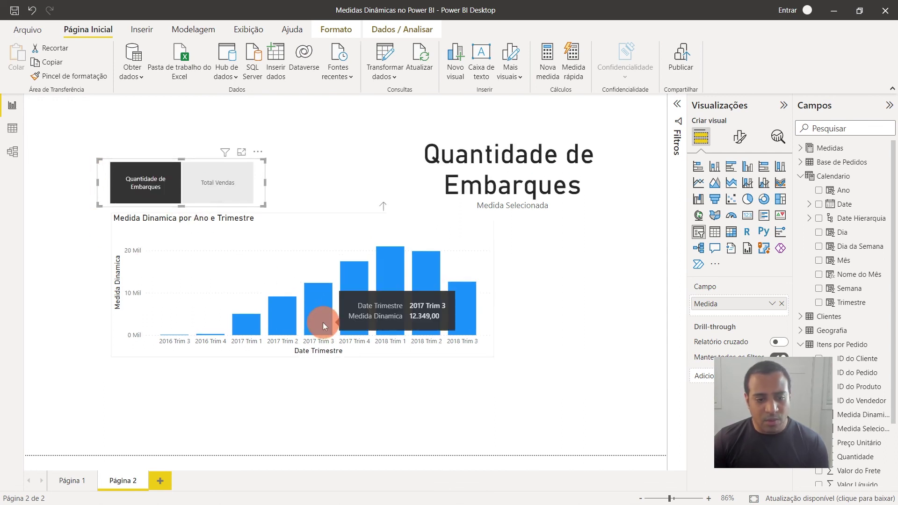
pyautogui.moveTo(390, 288)
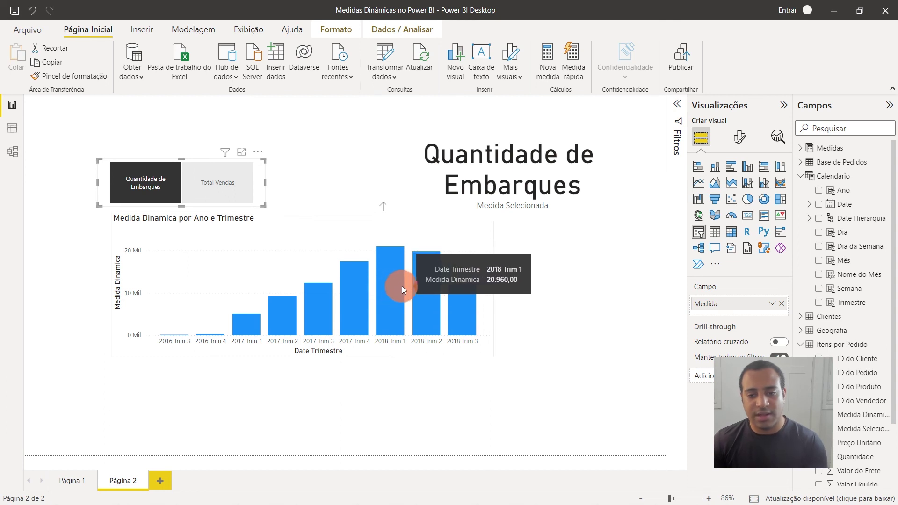
pyautogui.click(176, 181)
pyautogui.click(212, 180)
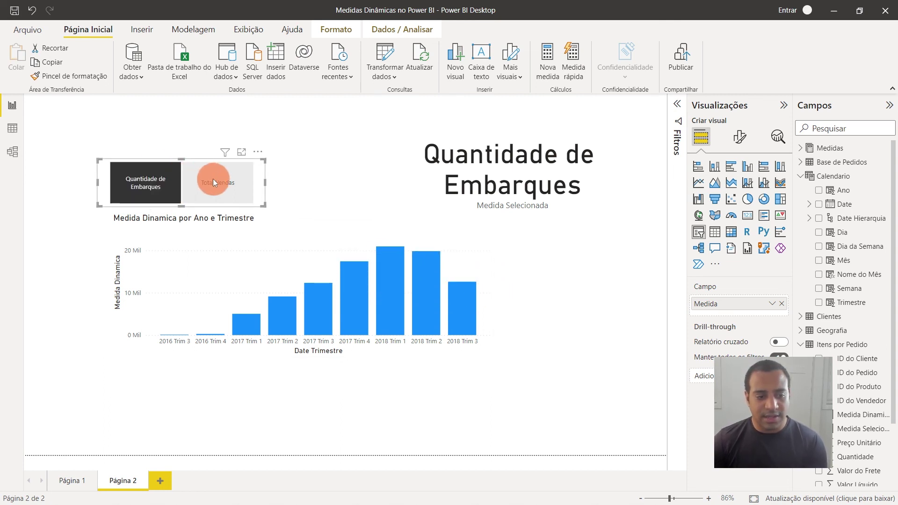